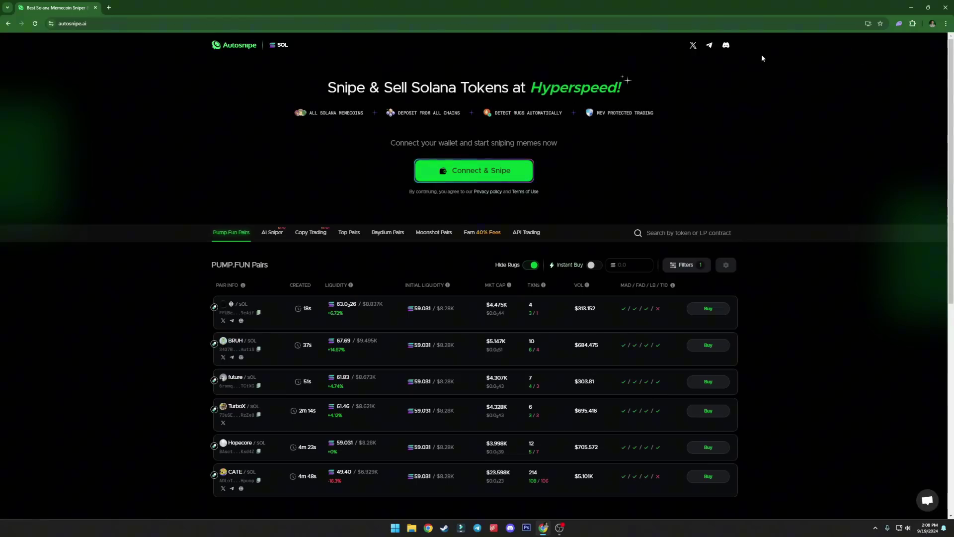
# Check the Phantom wallet's $45.67 Solana balance, then close the wallet popup
pyautogui.click(896, 24)
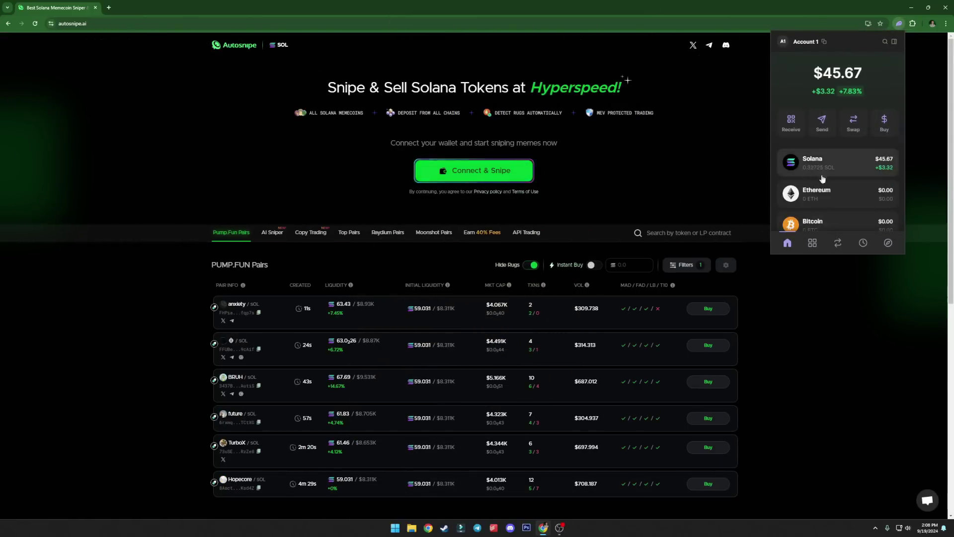
pyautogui.click(708, 173)
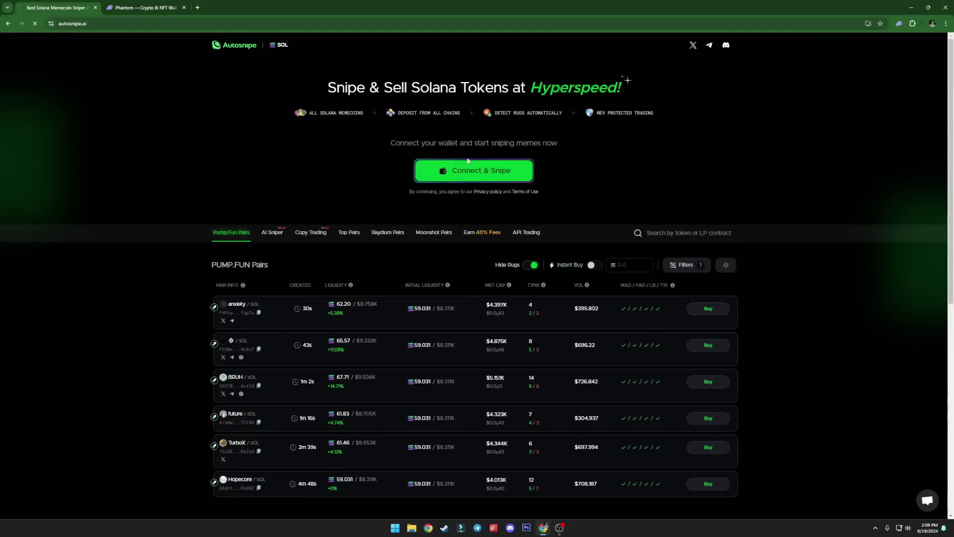
# Close the Phantom tab, connect and sign in with Phantom, and skip the referral code
pyautogui.click(184, 7)
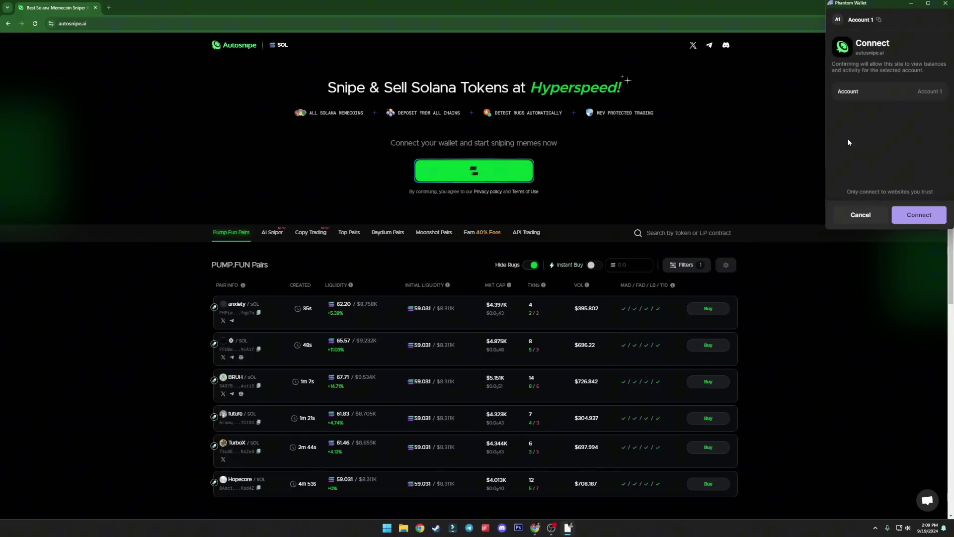
pyautogui.click(919, 215)
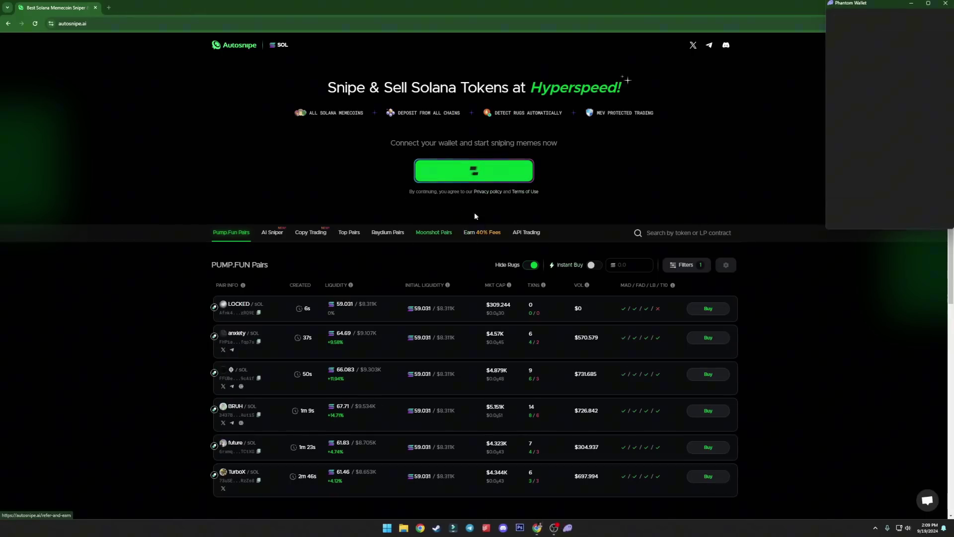
pyautogui.click(911, 216)
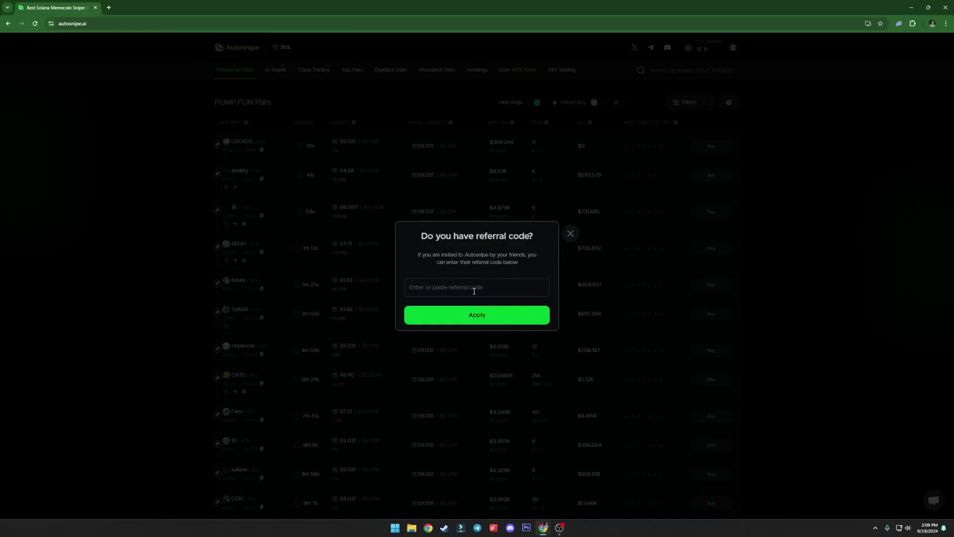
pyautogui.click(571, 240)
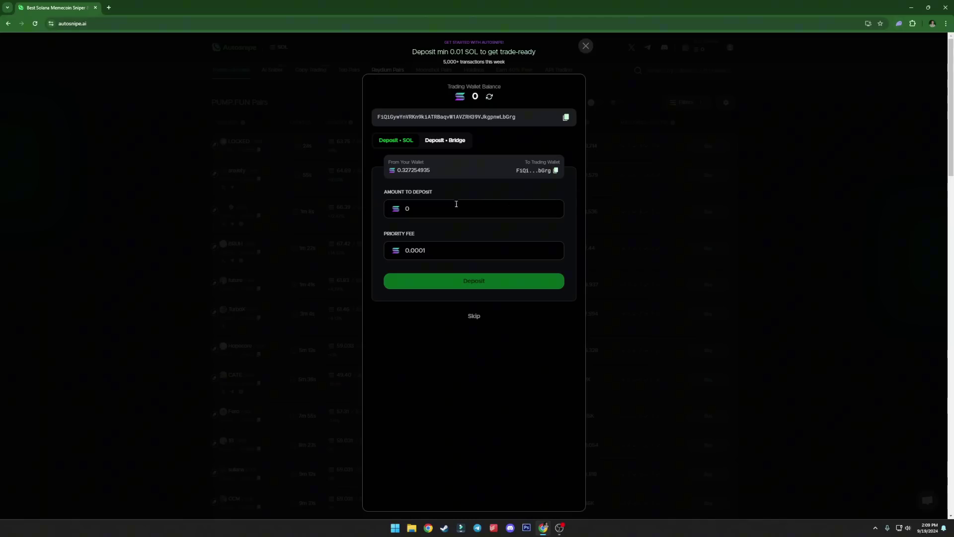
# Deposit 0.32 SOL to the trading wallet after cancelling a 0.327 SOL attempt
pyautogui.click(430, 214)
pyautogui.write('.327')
pyautogui.click(455, 285)
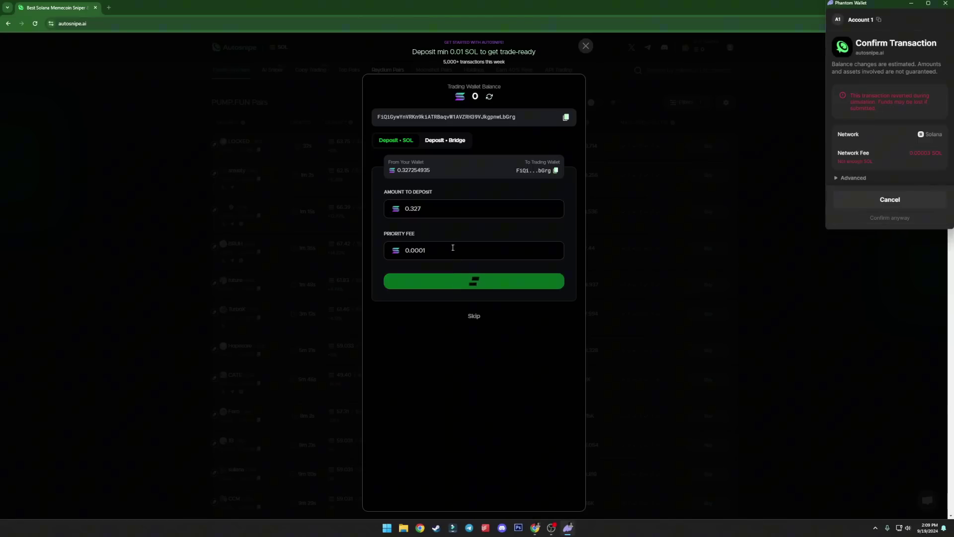
pyautogui.click(879, 201)
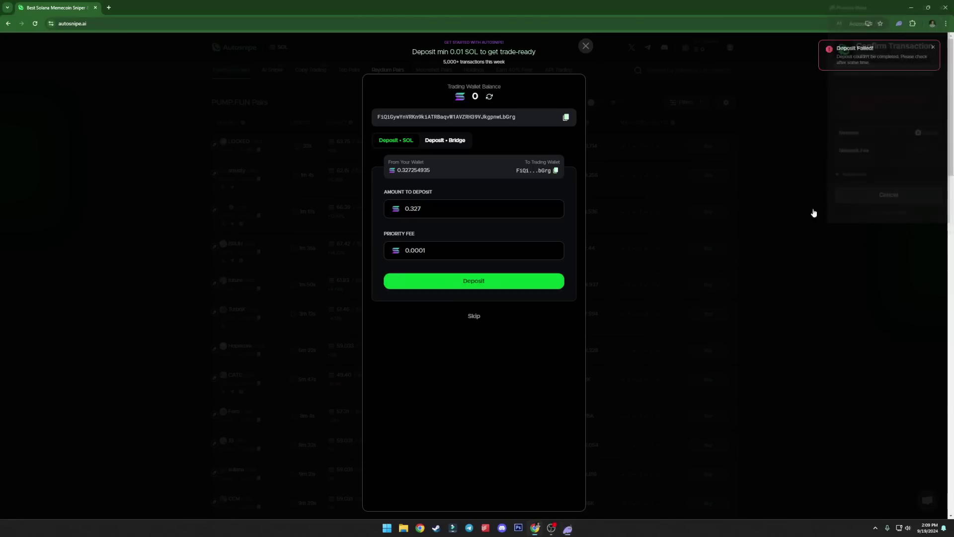
pyautogui.click(449, 213)
pyautogui.click(493, 287)
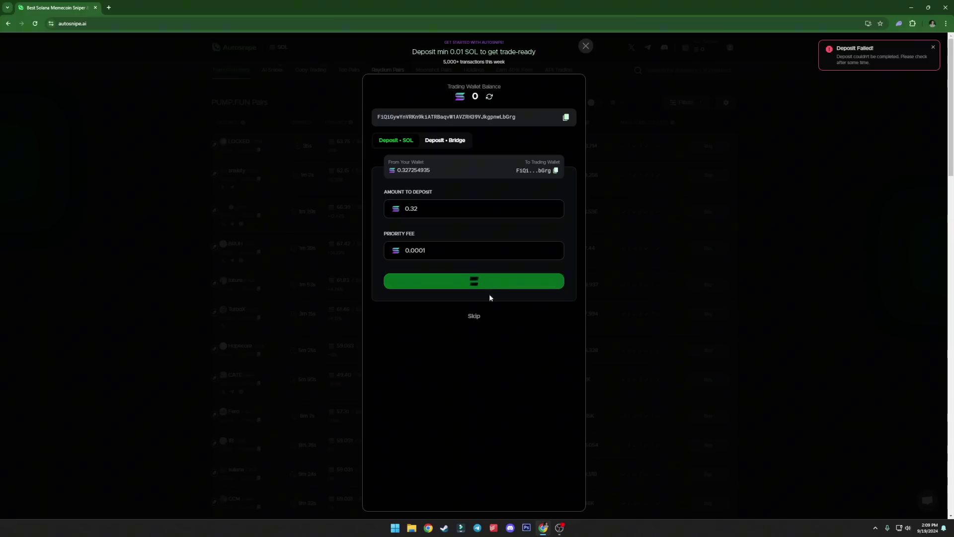
pyautogui.click(919, 215)
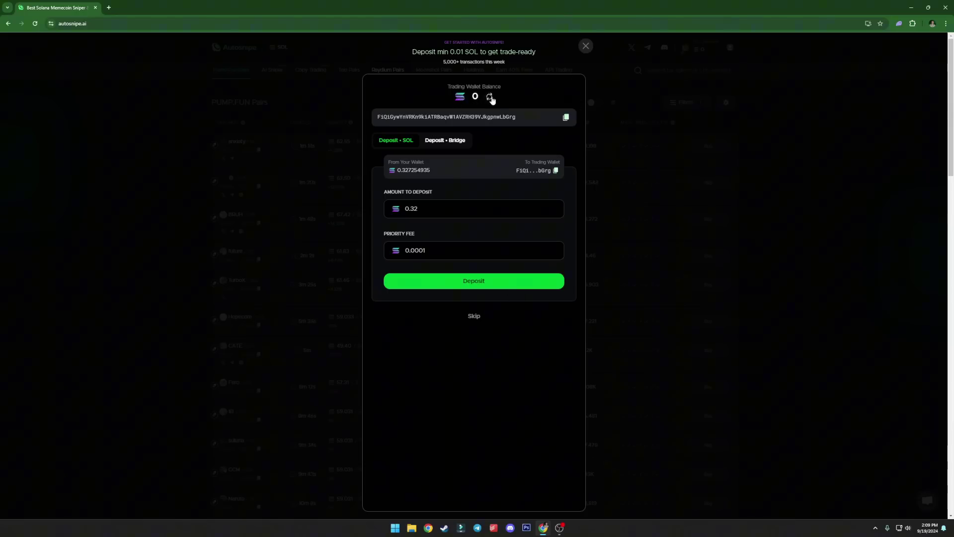
# Close the deposit dialog and step through the onboarding tour until Done
pyautogui.click(585, 46)
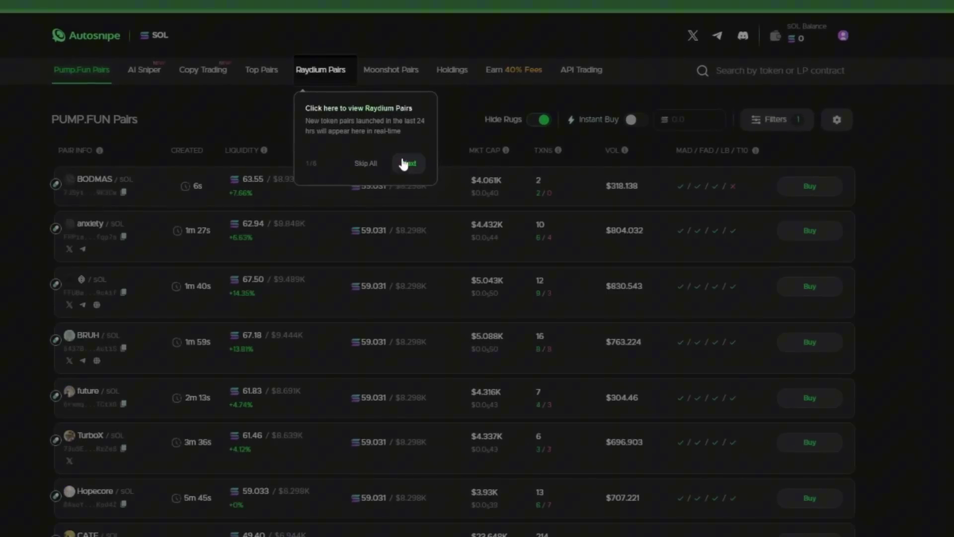
pyautogui.click(418, 166)
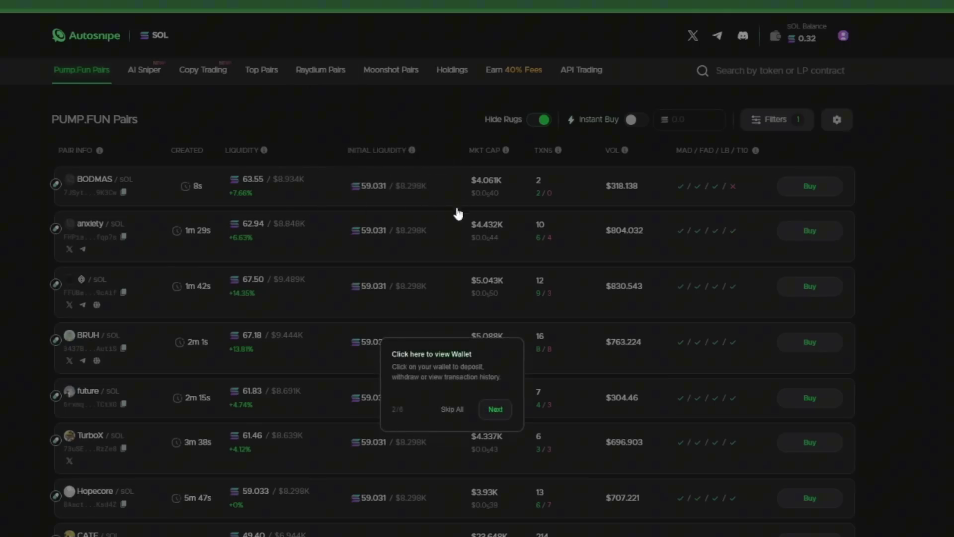
pyautogui.click(497, 408)
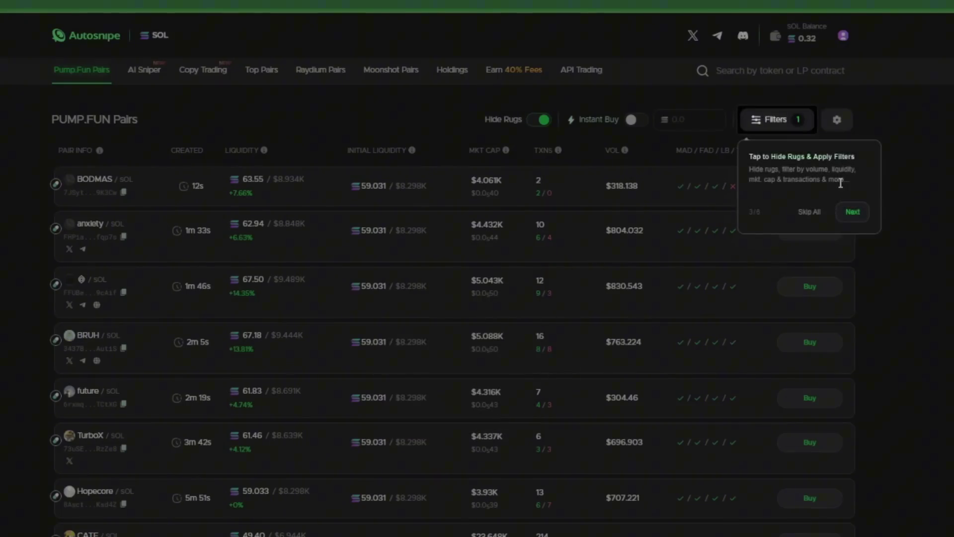
pyautogui.click(843, 211)
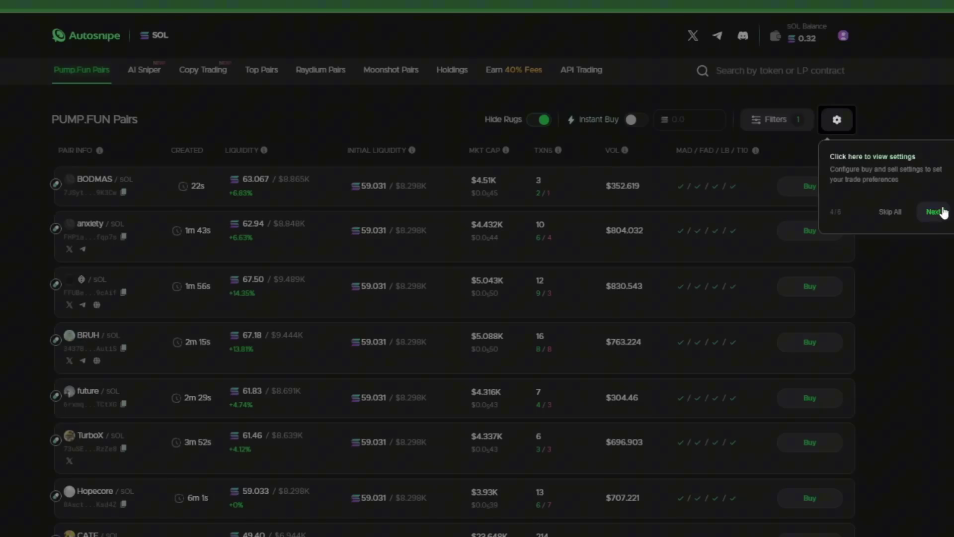
pyautogui.click(942, 210)
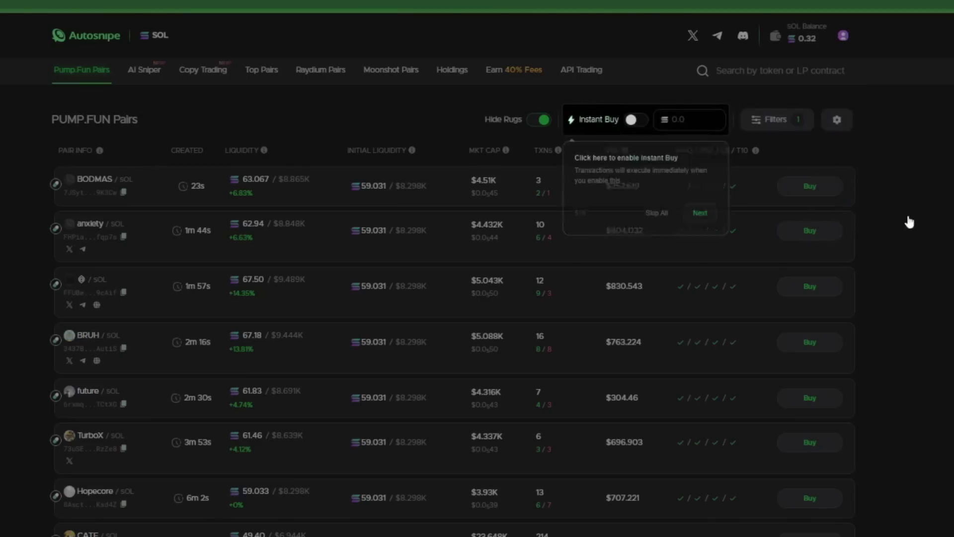
pyautogui.click(700, 220)
pyautogui.click(390, 137)
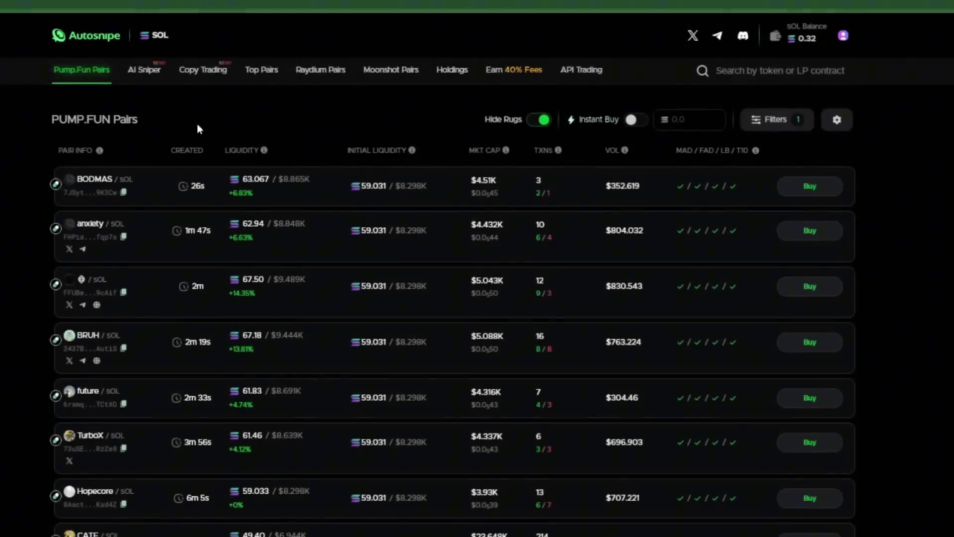
# Scroll through the Pump.Fun pairs list, then open the Filters panel
pyautogui.scroll(-2, 406, 149)
pyautogui.scroll(2, 405, 148)
pyautogui.scroll(-3, 405, 147)
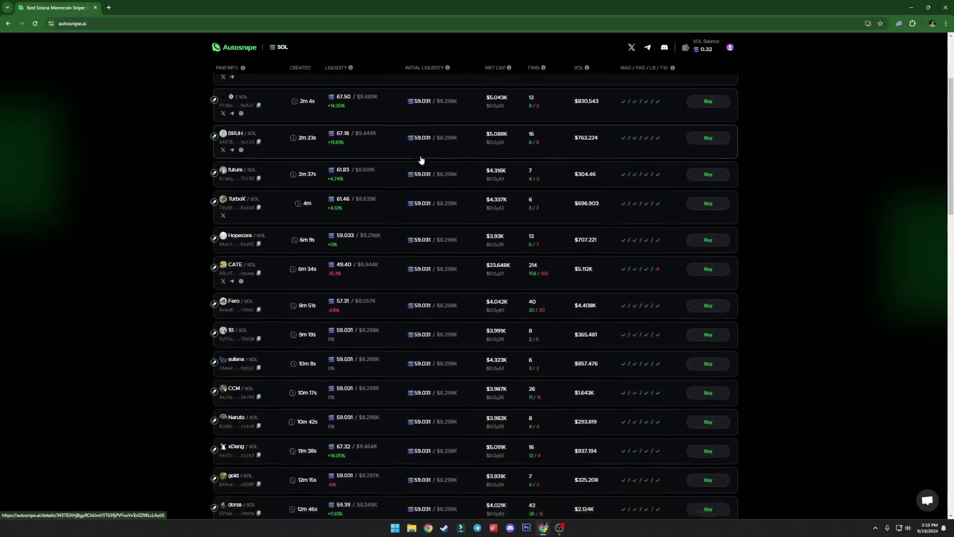
pyautogui.scroll(3, 420, 174)
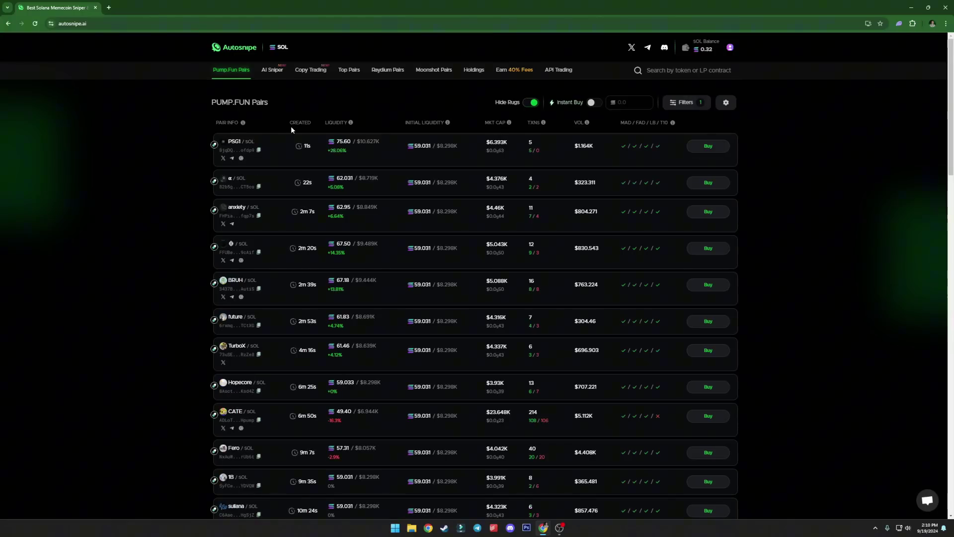
pyautogui.click(685, 102)
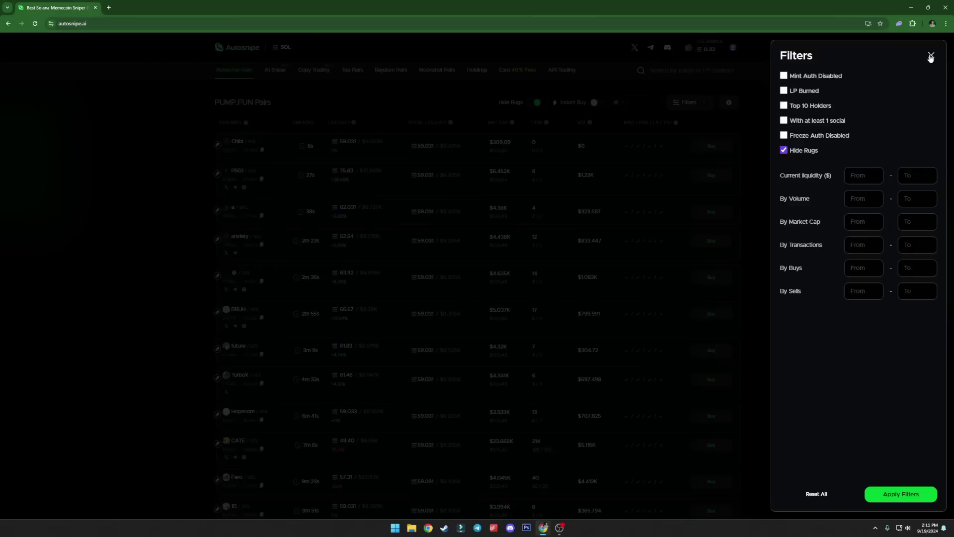
# Close the Filters panel and leave the Hide Rugs toggle on for the Pump.Fun Pairs list
pyautogui.click(913, 77)
pyautogui.click(531, 103)
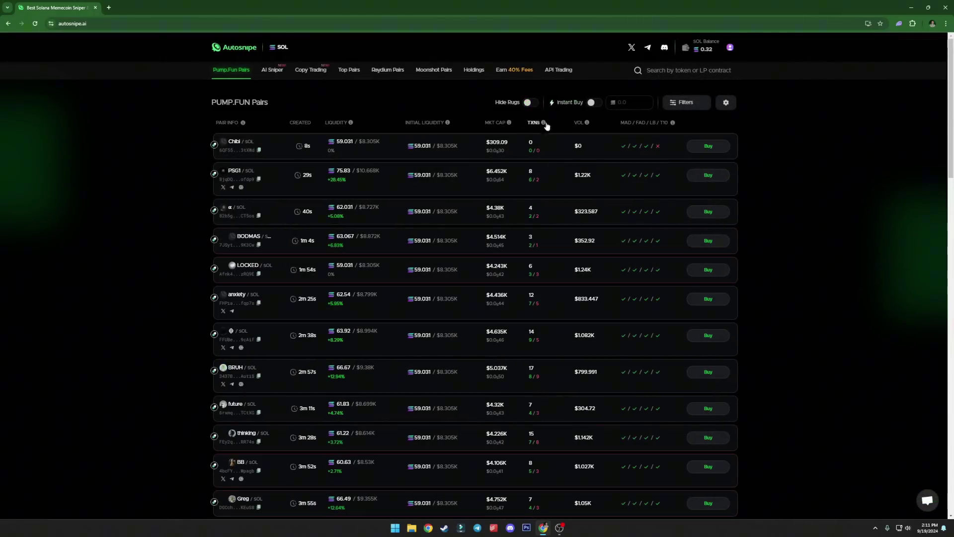
pyautogui.click(529, 106)
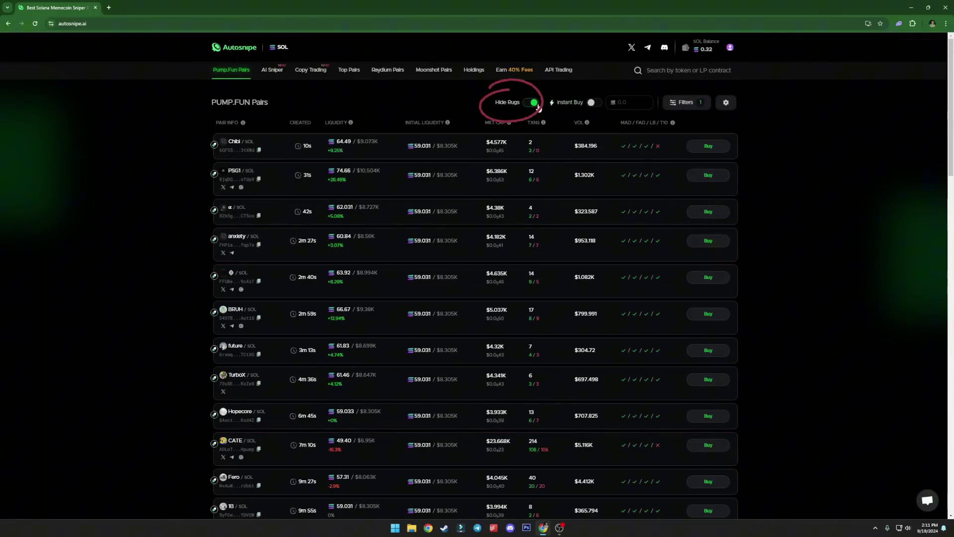
pyautogui.click(535, 106)
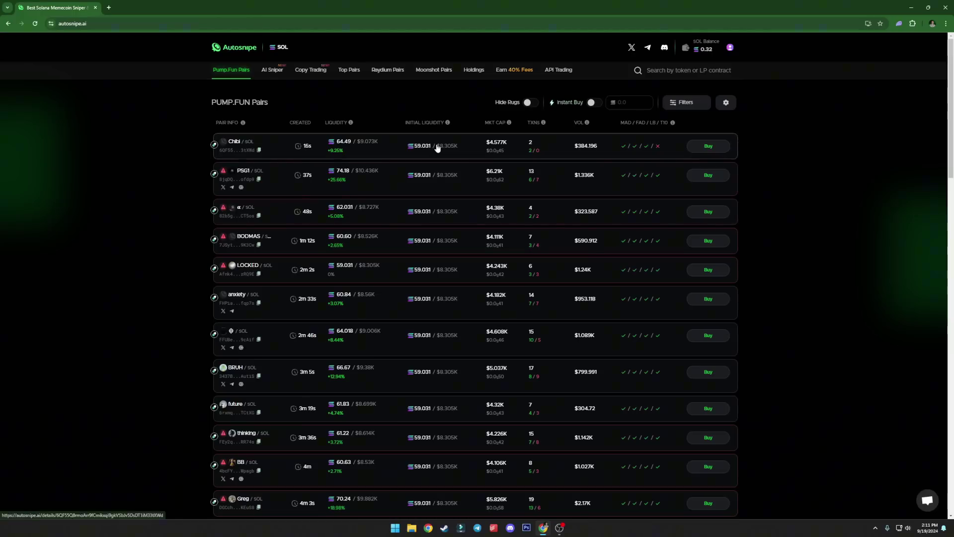
pyautogui.moveTo(221, 238)
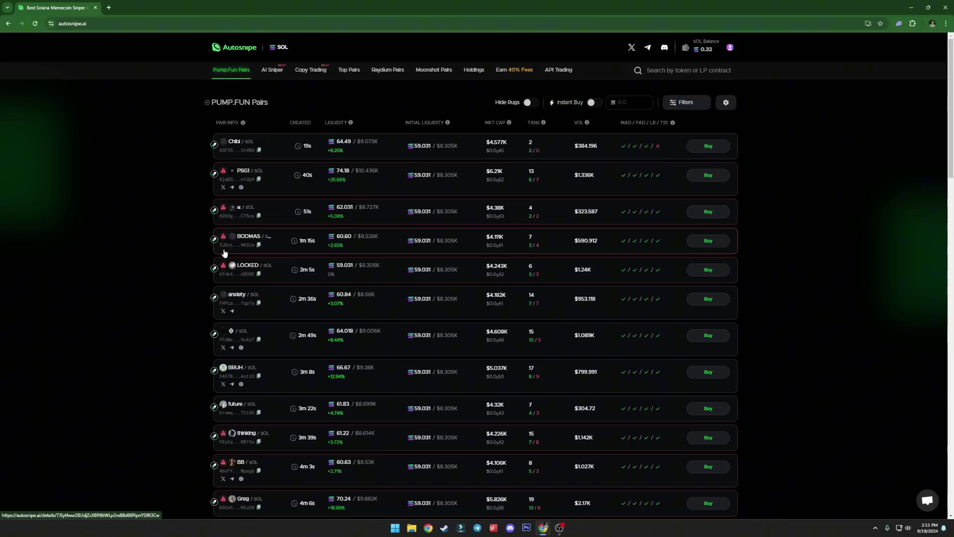
pyautogui.click(531, 105)
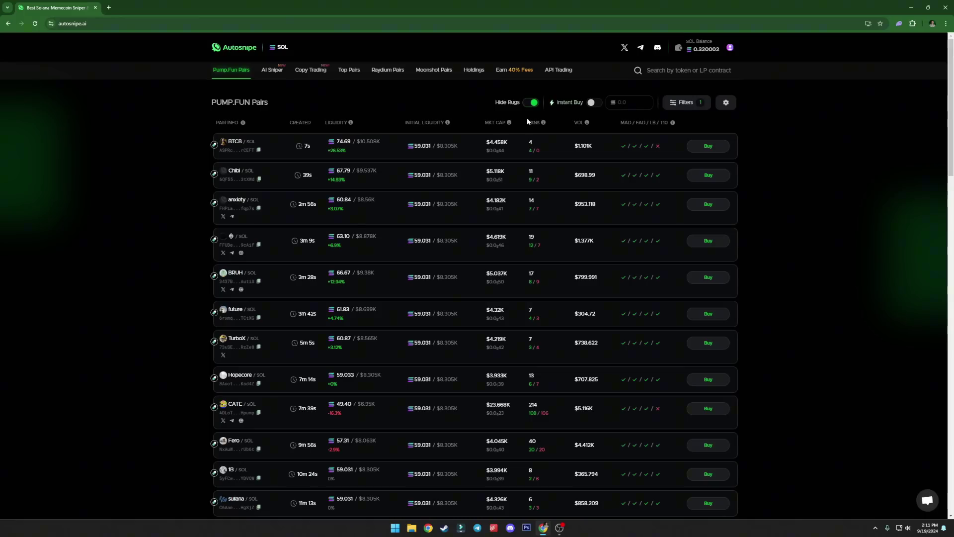
pyautogui.click(726, 102)
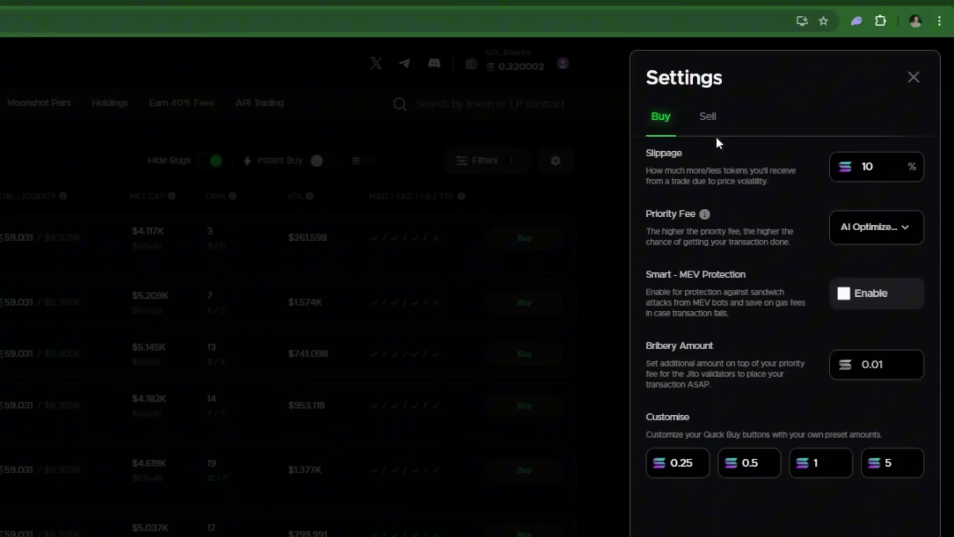
pyautogui.click(839, 227)
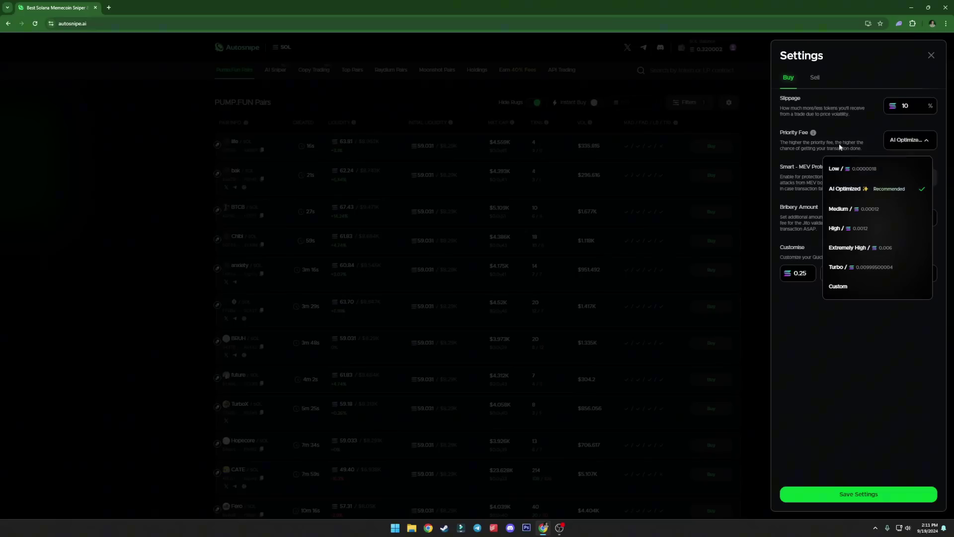
pyautogui.click(745, 209)
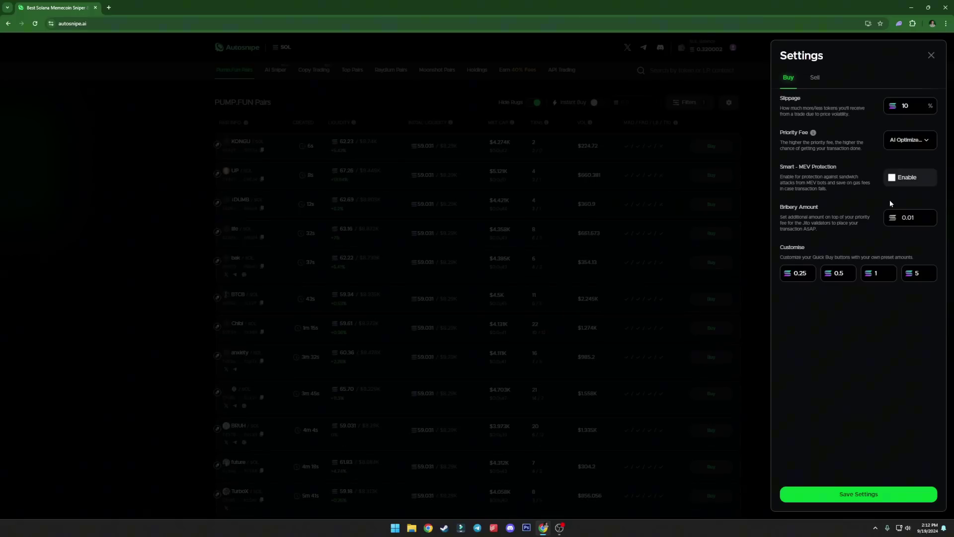
pyautogui.click(930, 55)
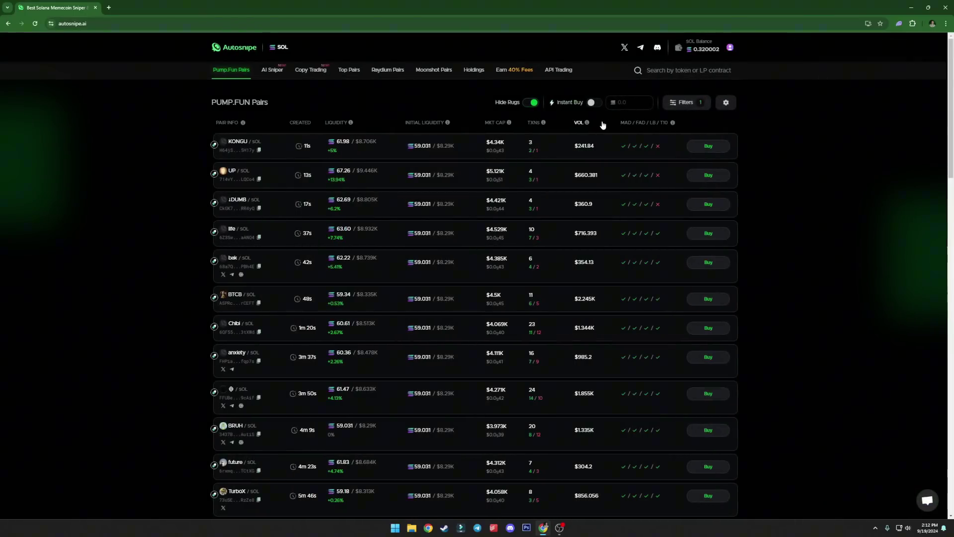
# On the AI Sniper page, preview the how-it-works video, then start activating Low risk New tokens
pyautogui.click(271, 70)
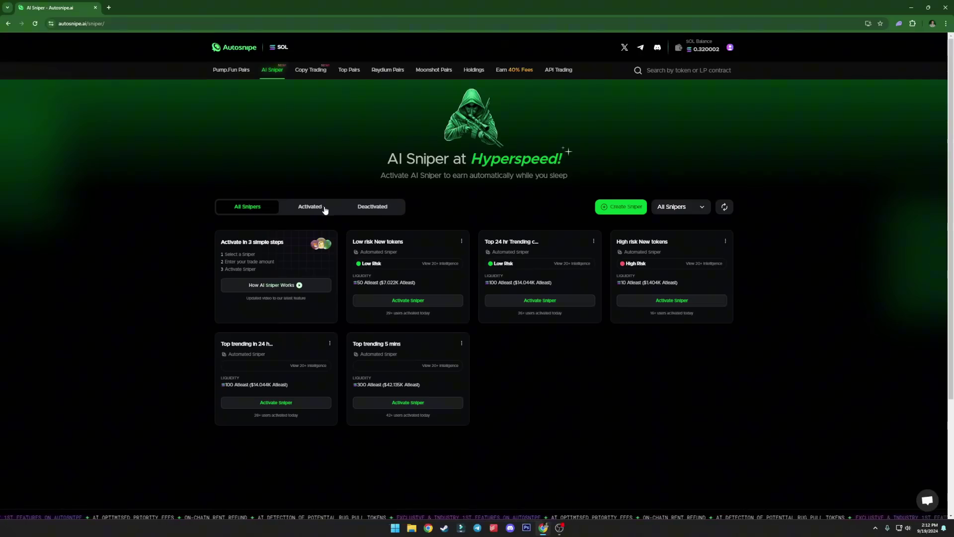
pyautogui.click(277, 284)
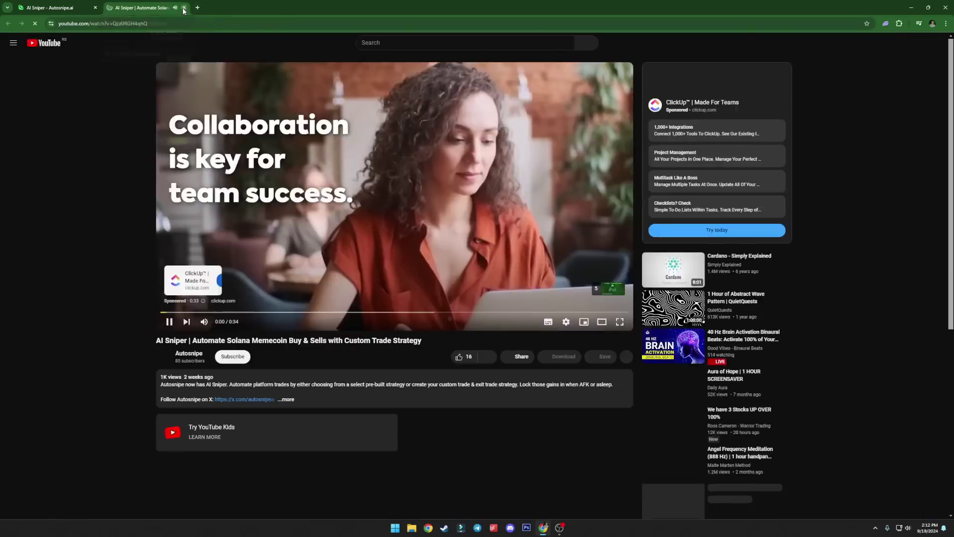
pyautogui.click(183, 8)
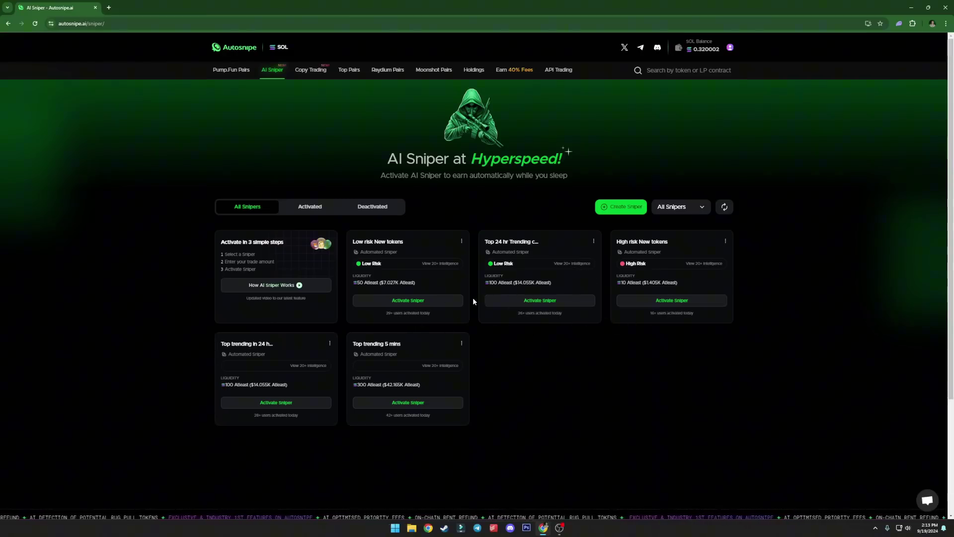
pyautogui.click(410, 307)
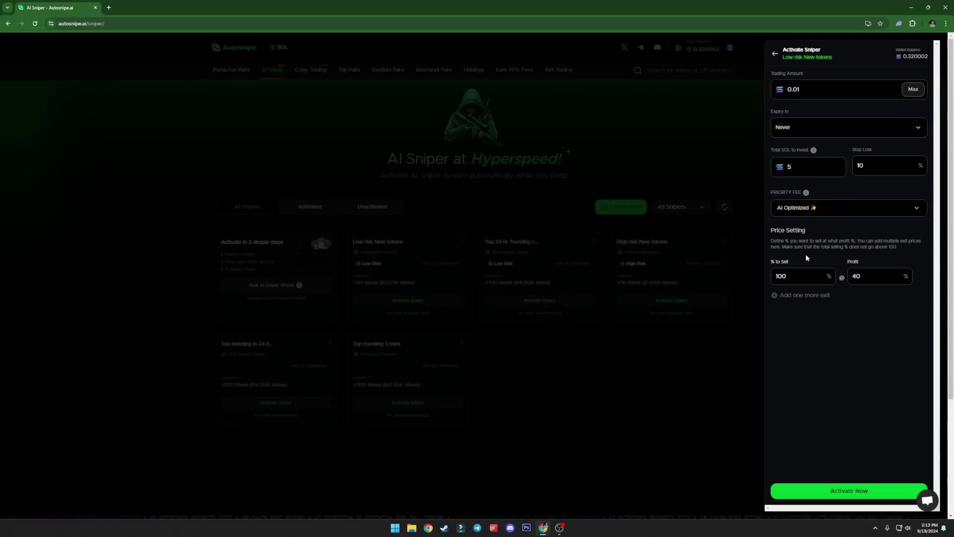
# Close the quick Activate Sniper panel and open the Low risk New tokens detail page
pyautogui.click(569, 366)
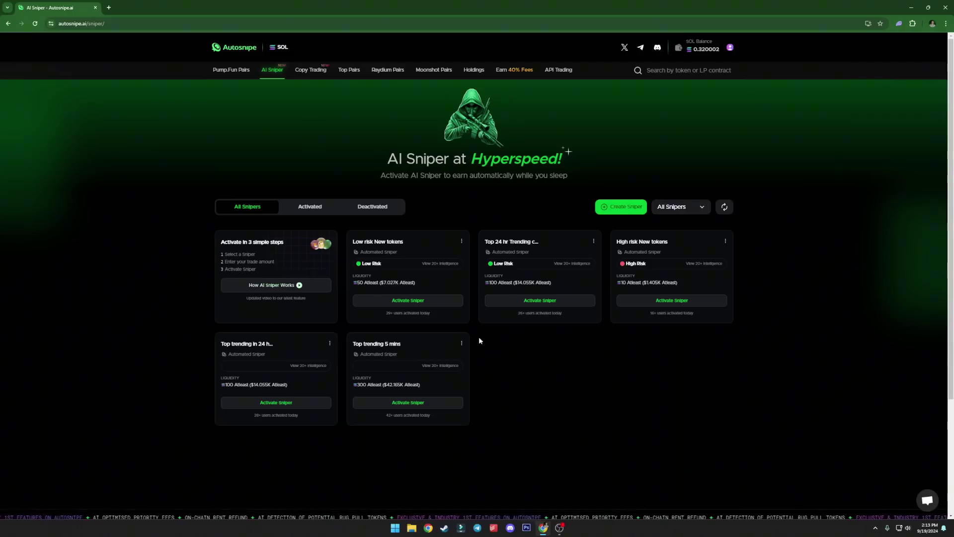
pyautogui.click(446, 268)
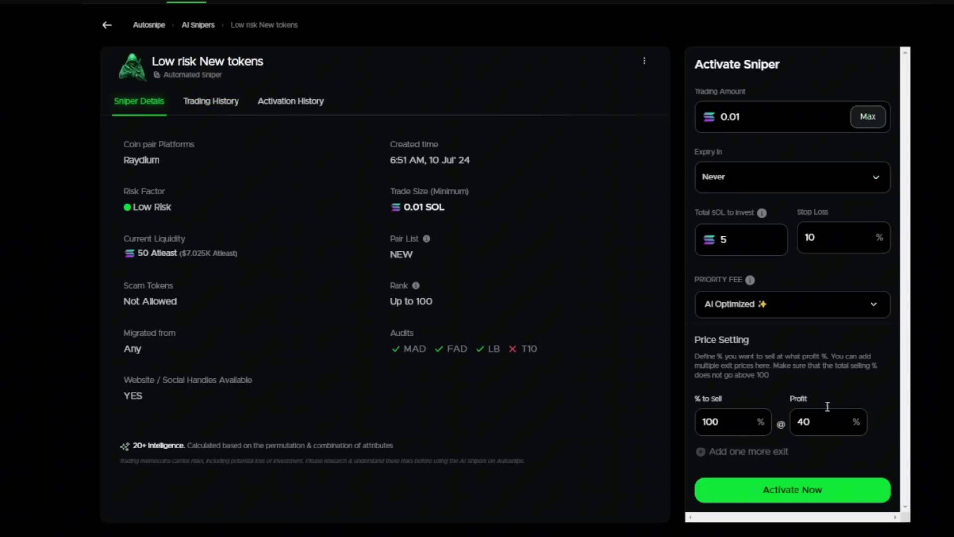
pyautogui.click(763, 118)
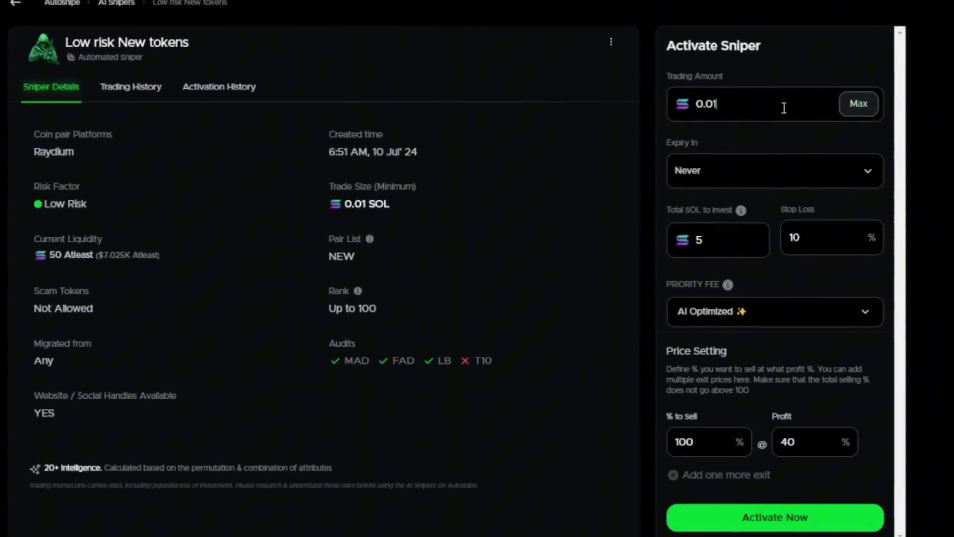
pyautogui.moveTo(742, 212)
pyautogui.click(717, 238)
pyautogui.scroll(-3, 771, 277)
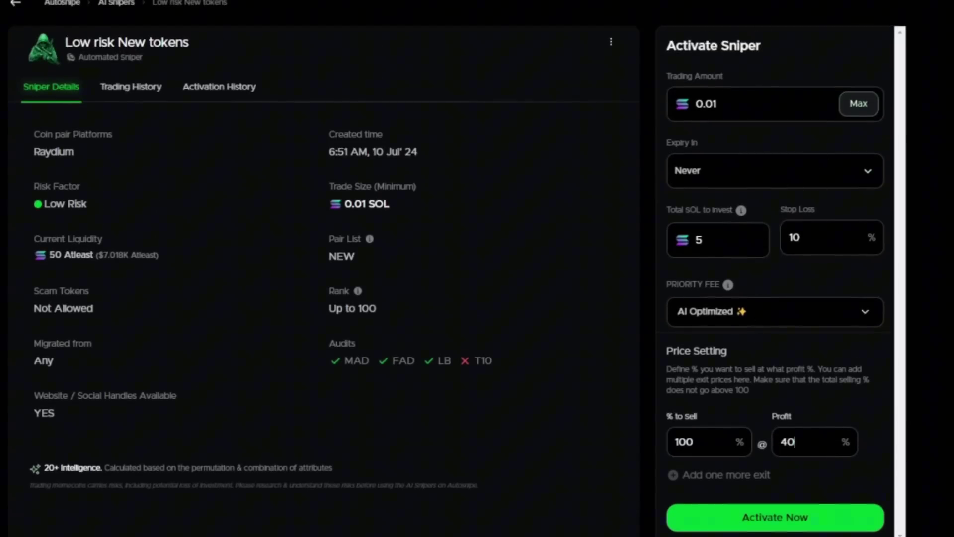
# Set total SOL to invest to 0.3 and the trading amount to 0.015
pyautogui.moveTo(710, 241); pyautogui.dragTo(682, 248)
pyautogui.write('9.3')
pyautogui.moveTo(715, 240); pyautogui.dragTo(682, 245)
pyautogui.write('0.3')
pyautogui.click(741, 111)
pyautogui.press('BackSpace')
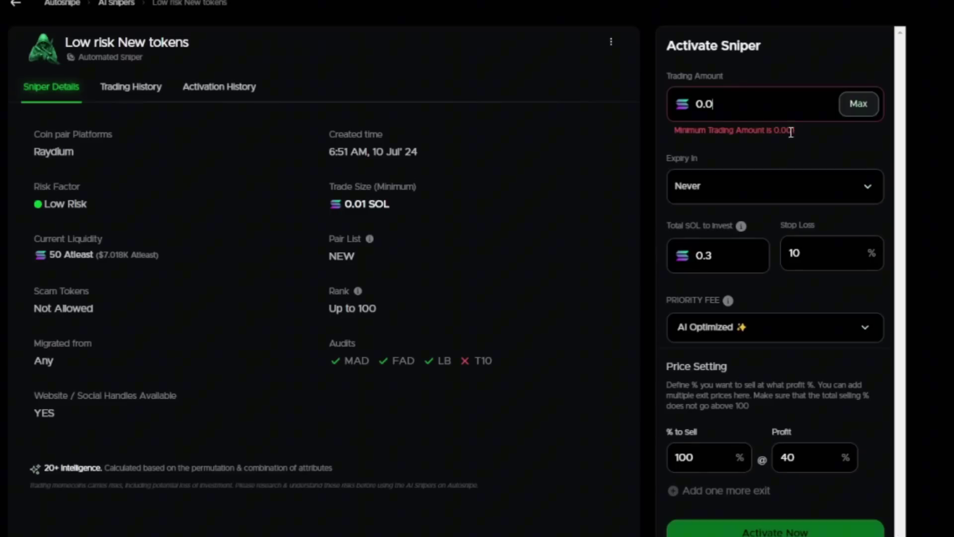
pyautogui.write('15')
# Keep expiry at Never, stop loss at 10 and profit target at 40
pyautogui.click(740, 175)
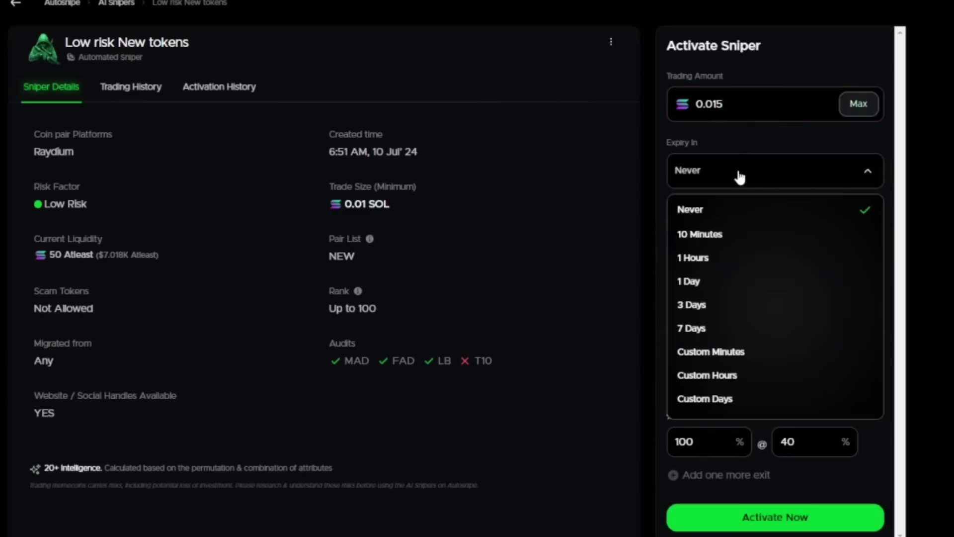
pyautogui.click(748, 175)
pyautogui.click(739, 181)
pyautogui.click(764, 180)
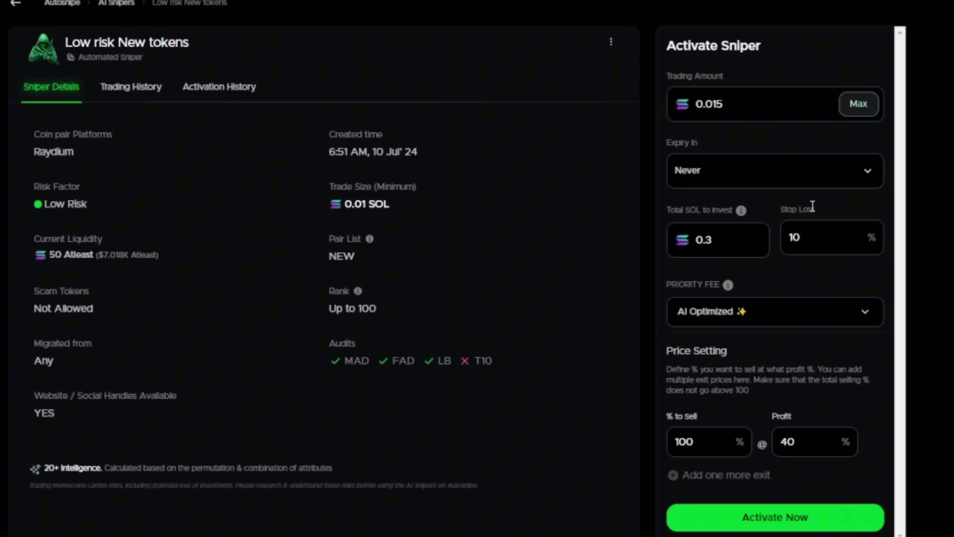
pyautogui.moveTo(801, 238); pyautogui.dragTo(783, 239)
pyautogui.click(842, 201)
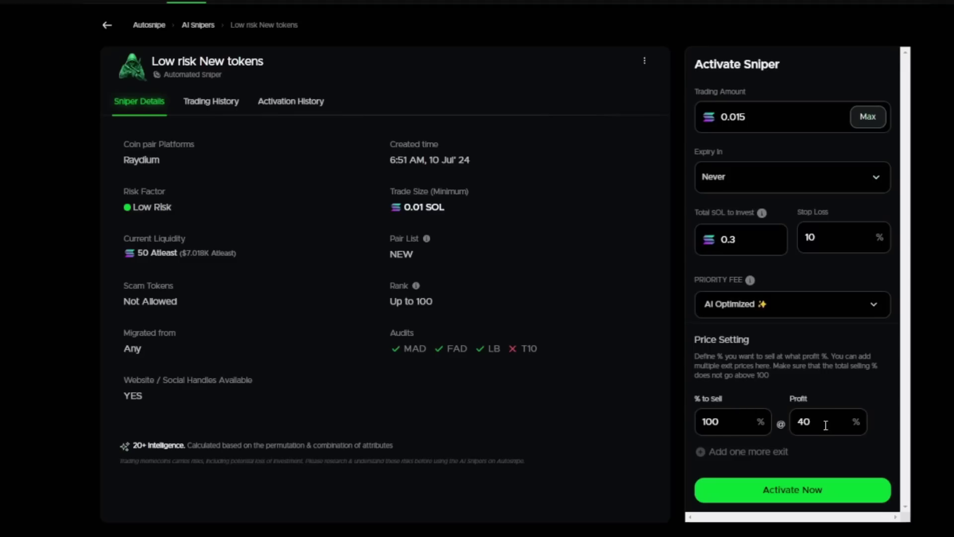
pyautogui.click(809, 445)
pyautogui.moveTo(823, 425); pyautogui.dragTo(803, 422)
pyautogui.scroll(-3, 881, 318)
pyautogui.scroll(1, 882, 325)
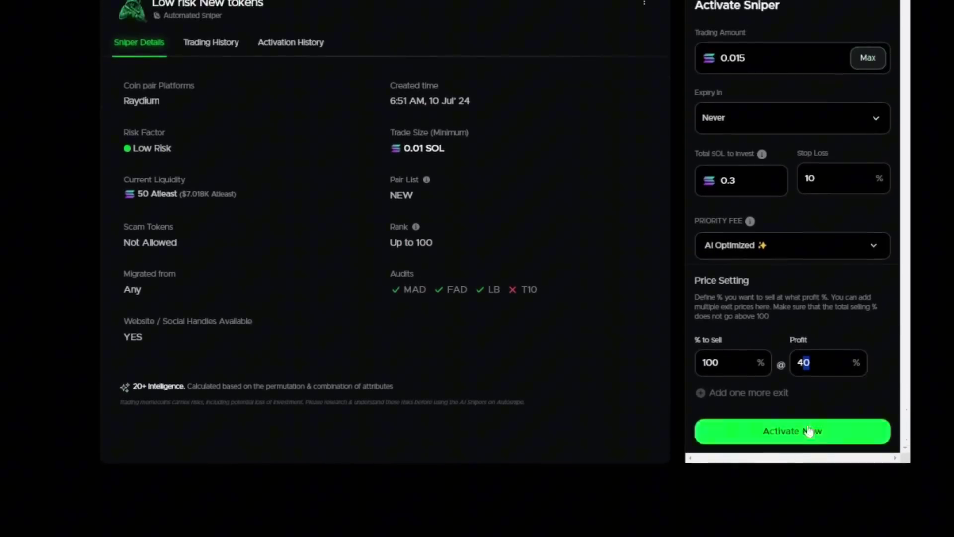
# Activate the Low risk New tokens sniper and view its Sniping Tokens summary
pyautogui.click(820, 430)
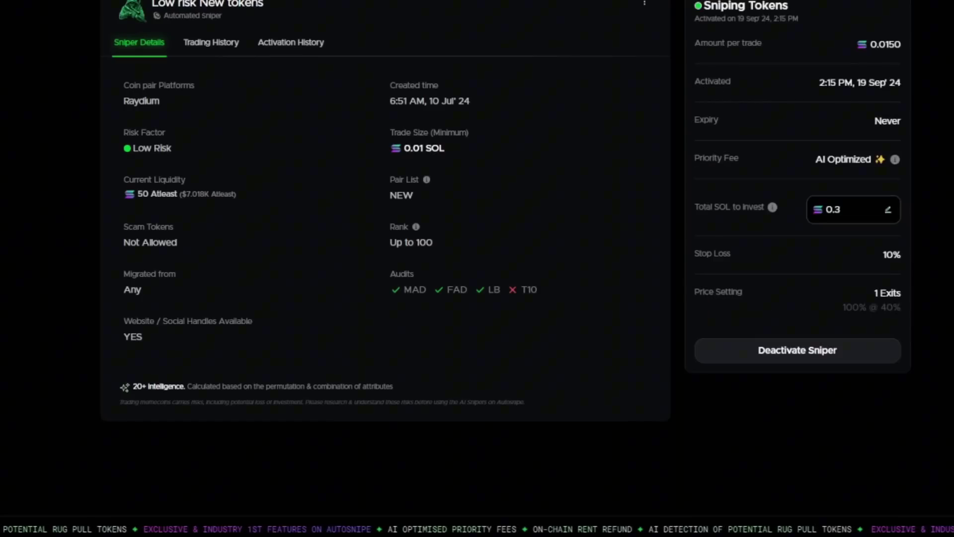
pyautogui.scroll(1, 890, 351)
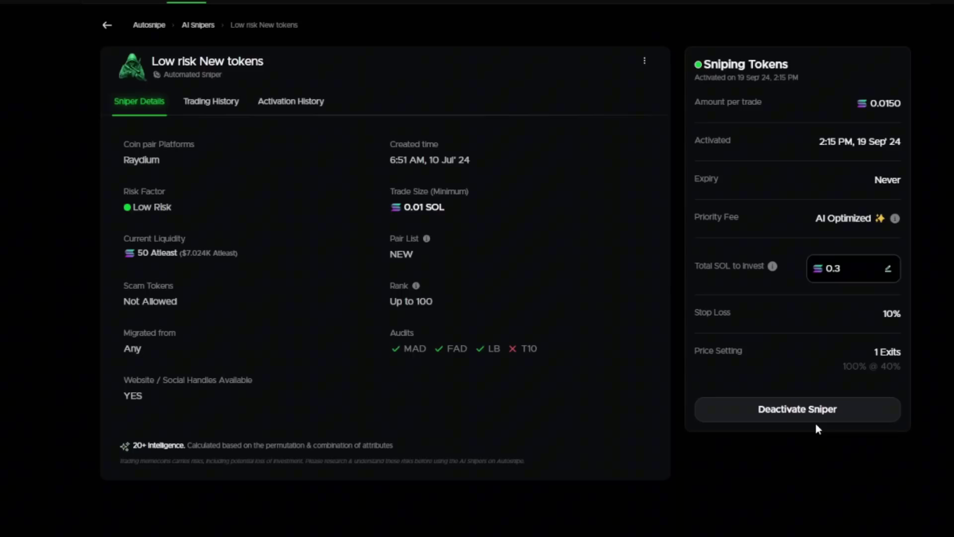
# Show the Low risk New tokens sniper's trading history: no trades, 0 SOL invested, 0% P&L
pyautogui.click(209, 107)
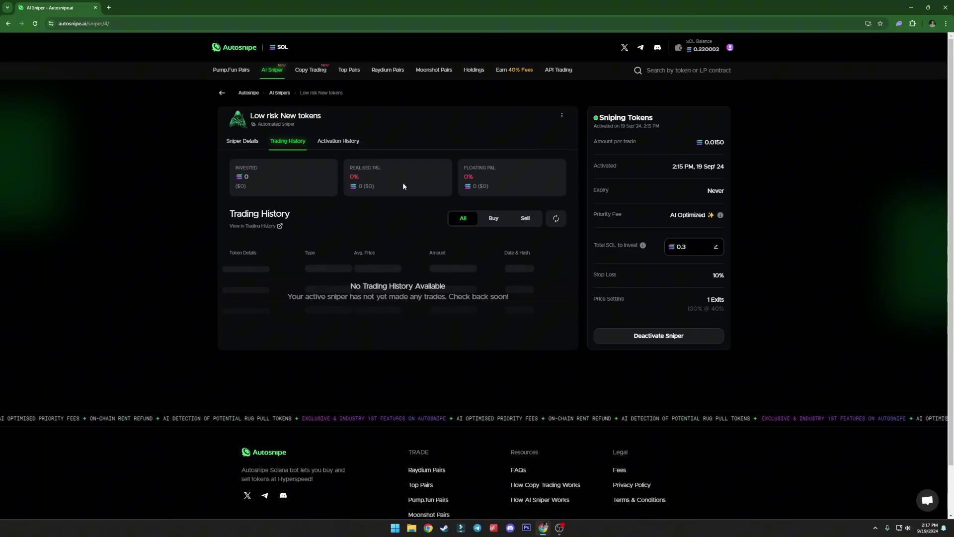
# Return to AI Sniper, toggle between Activated • 1 and All Snipers, finishing on All Snipers
pyautogui.click(273, 71)
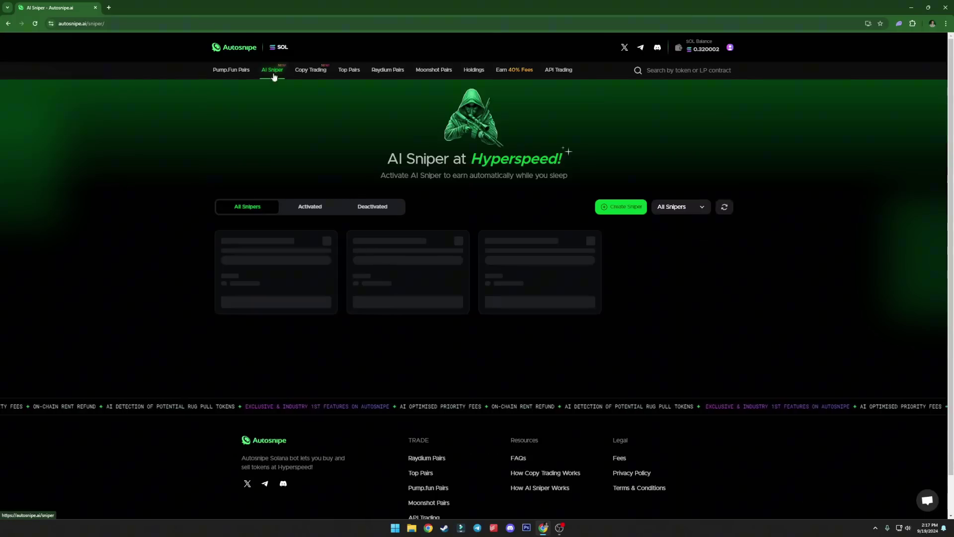
pyautogui.click(309, 209)
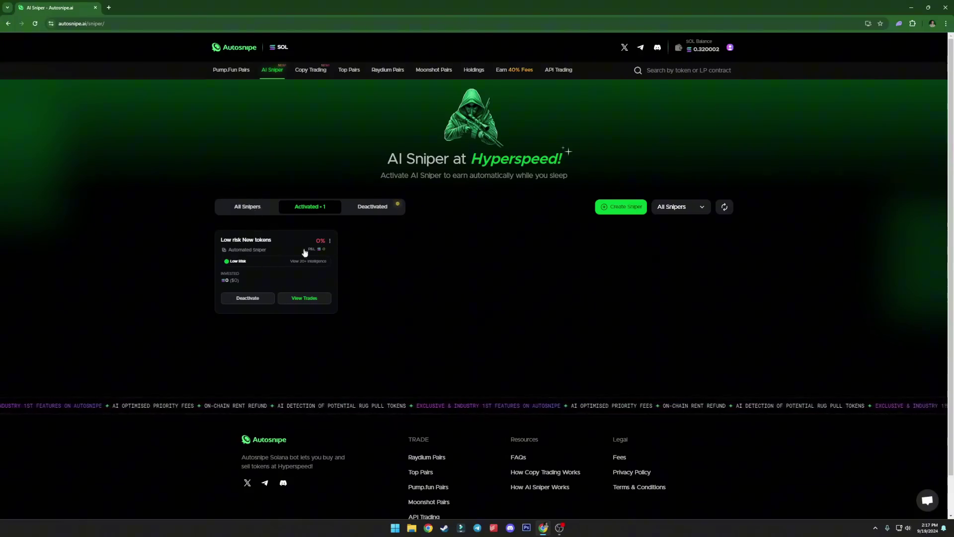
pyautogui.click(261, 210)
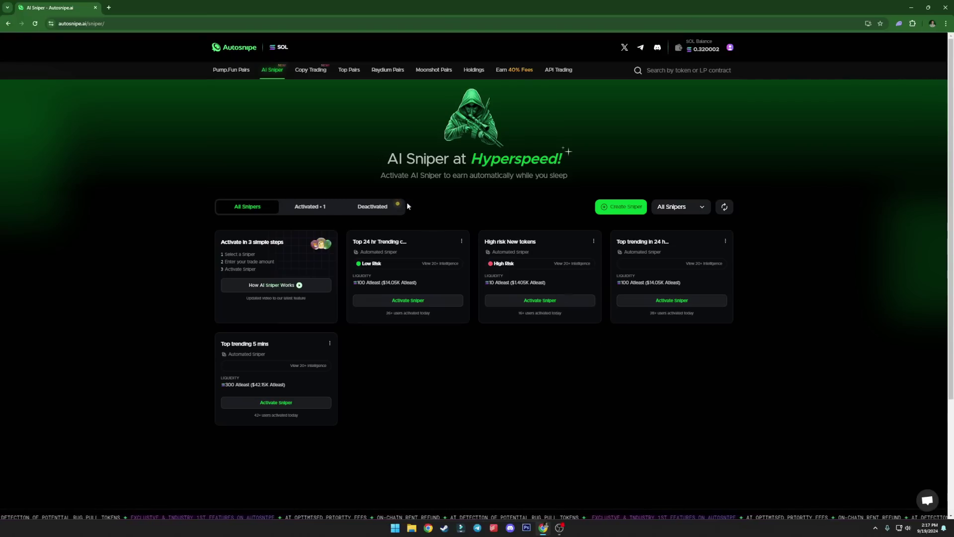
pyautogui.click(299, 213)
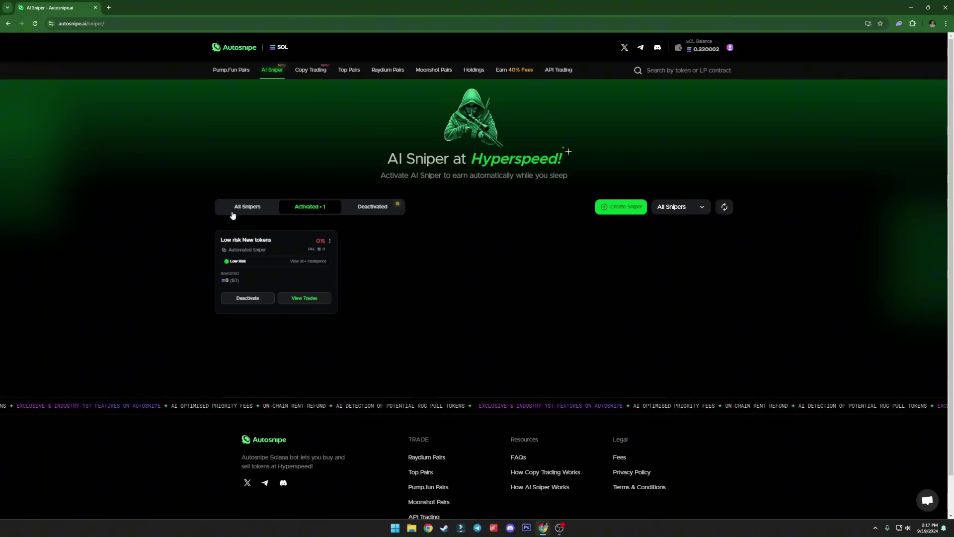
pyautogui.click(263, 211)
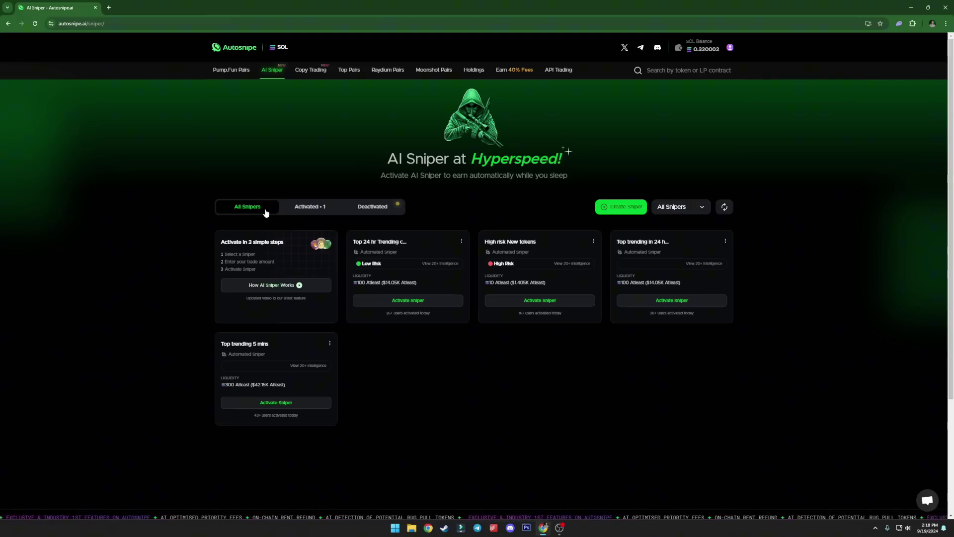
# Visit the Copy Trading page, then show the 6h Top Pairs list led by GBEAR, NEIRO and DUKE
pyautogui.click(311, 70)
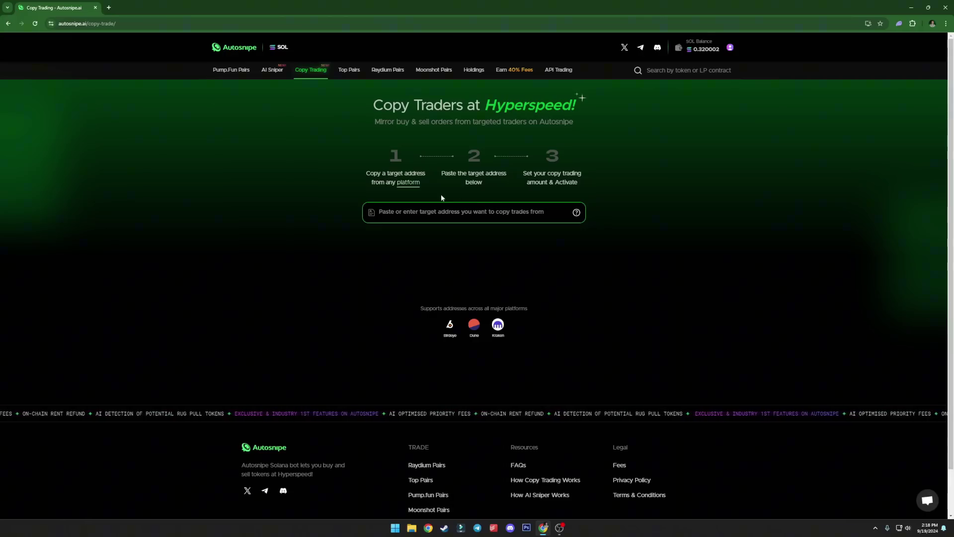
pyautogui.click(354, 72)
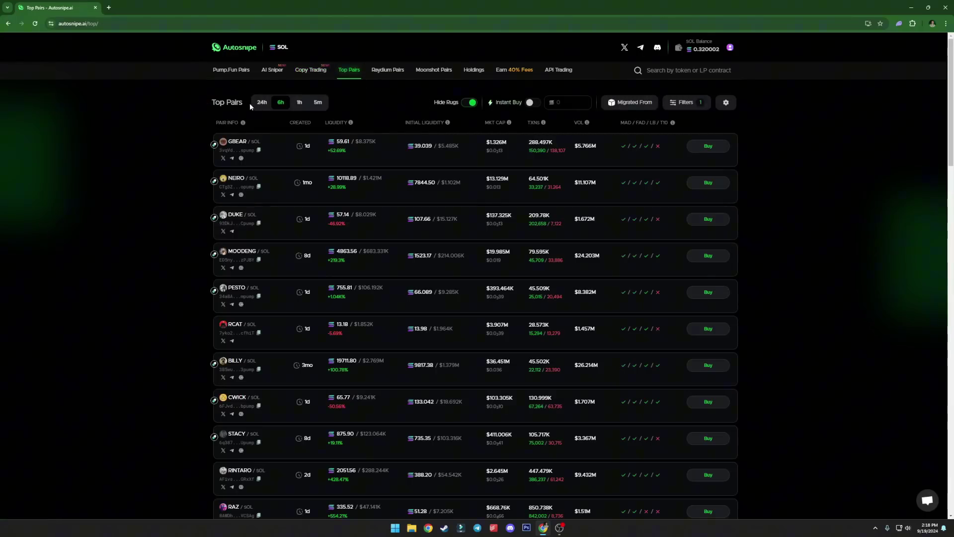
# Glance at pair filters, browse Raydium and Moonshot pairs, then open the empty Holdings page
pyautogui.click(687, 103)
pyautogui.click(929, 62)
pyautogui.click(386, 70)
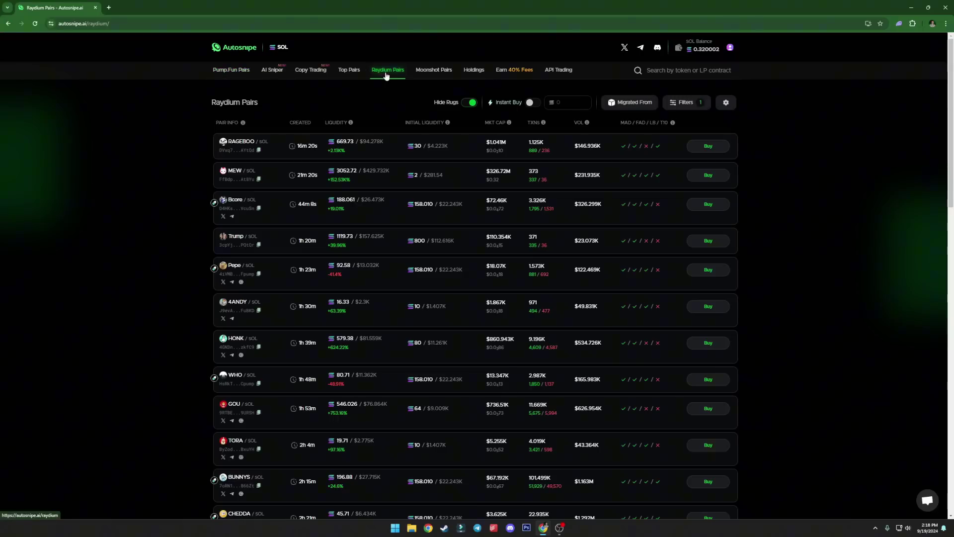
pyautogui.click(444, 72)
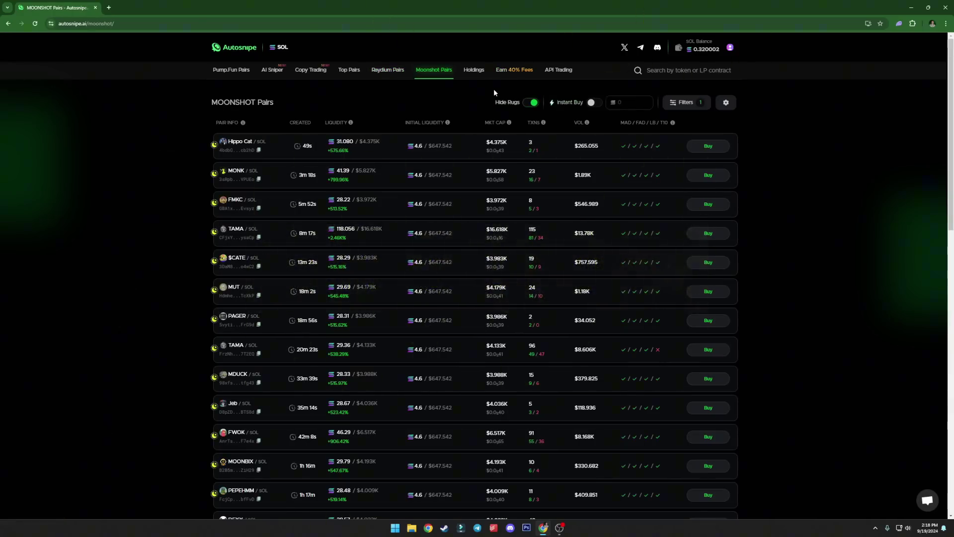
pyautogui.click(473, 70)
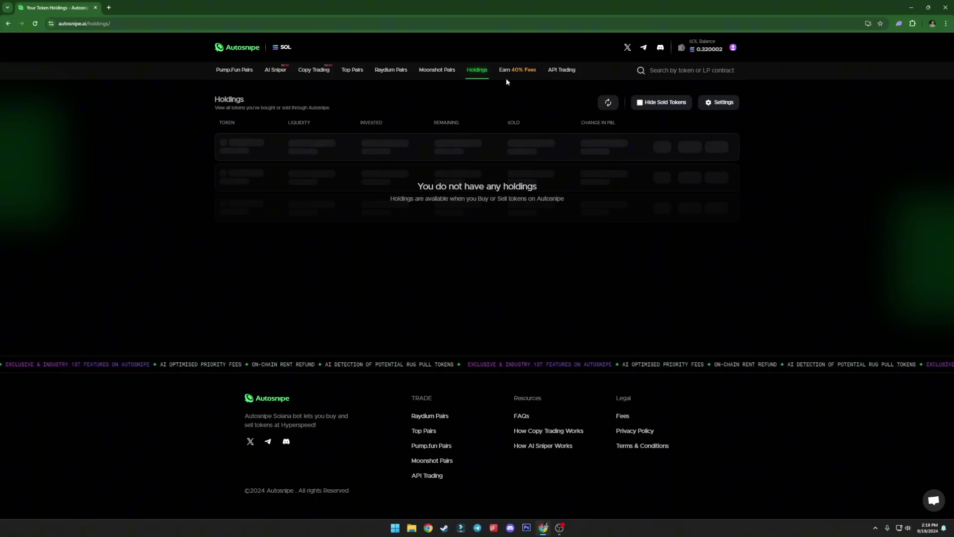
# Look through the API Trading page, then return to the Pump.Fun Pairs list
pyautogui.click(562, 70)
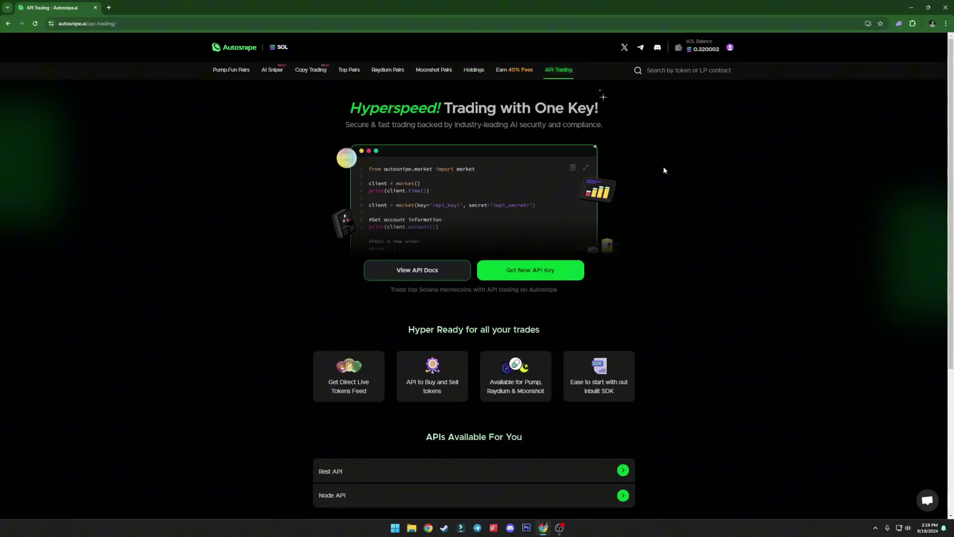
pyautogui.scroll(-2, 509, 149)
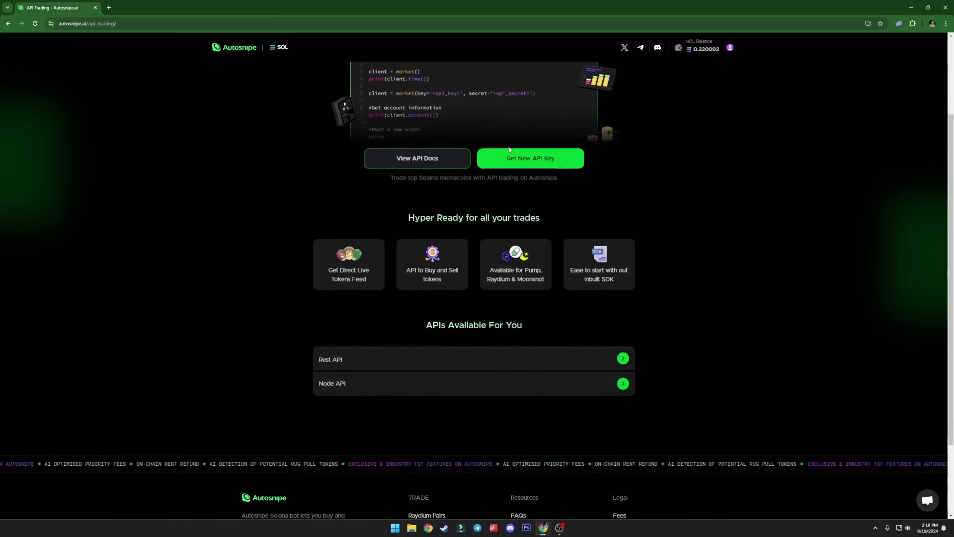
pyautogui.scroll(2, 508, 150)
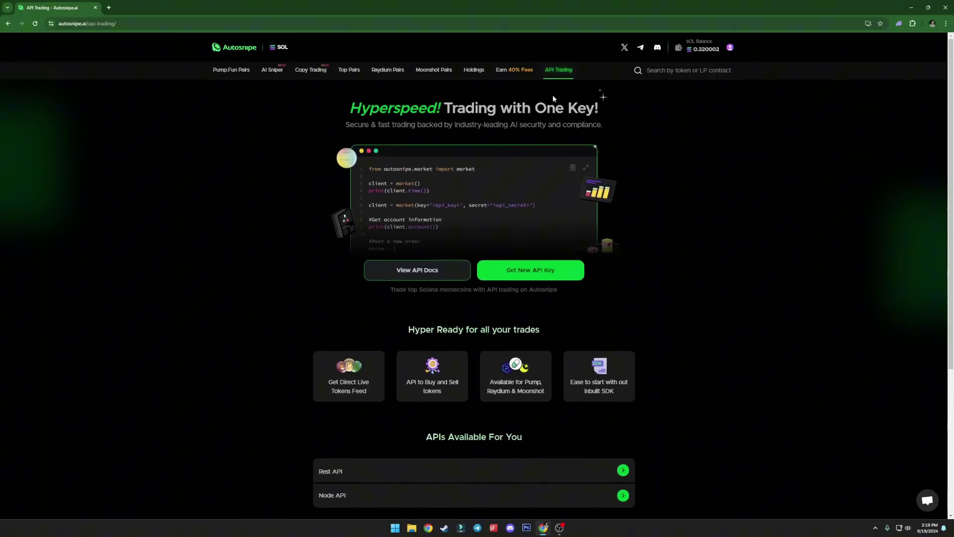
pyautogui.click(222, 71)
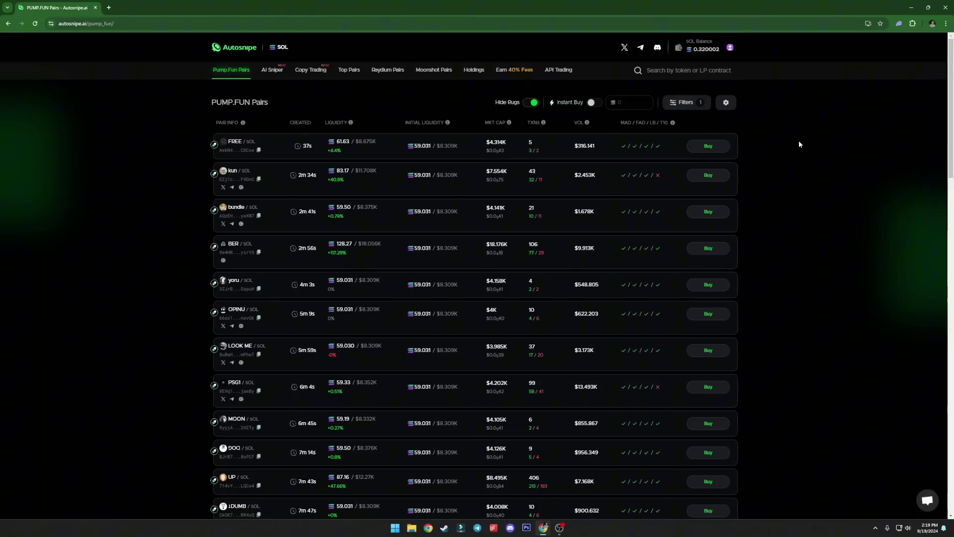
# Scroll down the PUMP.FUN Pairs list to see older token pairs
pyautogui.scroll(-10, 783, 144)
pyautogui.scroll(-4, 745, 182)
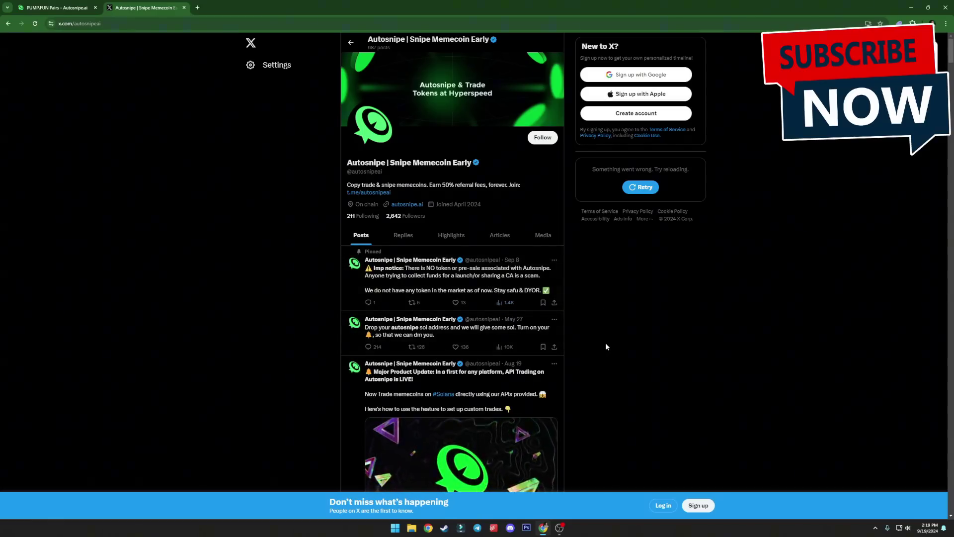
# Switch from Autosnipe's X profile back to the PUMP.FUN Pairs - Autosnipe.ai browser tab
pyautogui.click(93, 5)
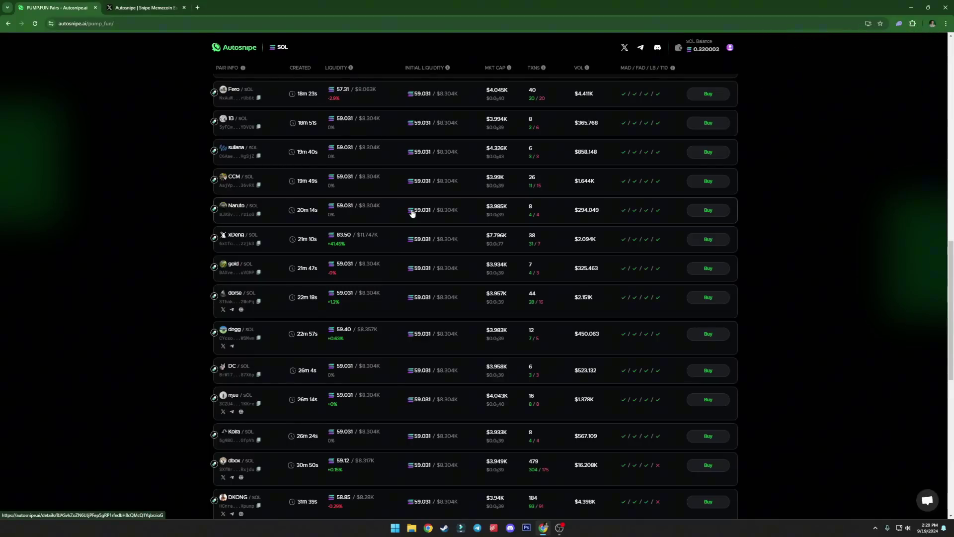
pyautogui.scroll(2, 788, 266)
pyautogui.scroll(10, 790, 271)
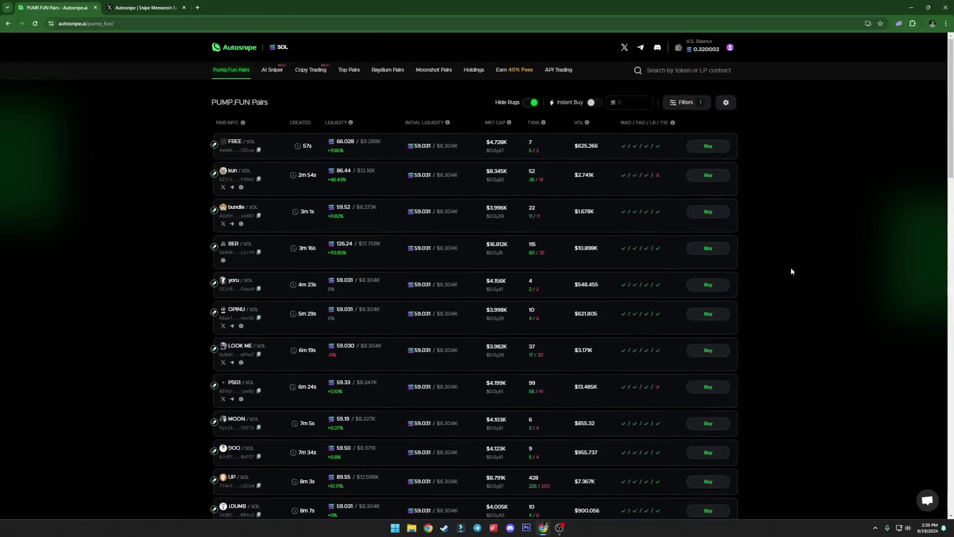
pyautogui.click(927, 500)
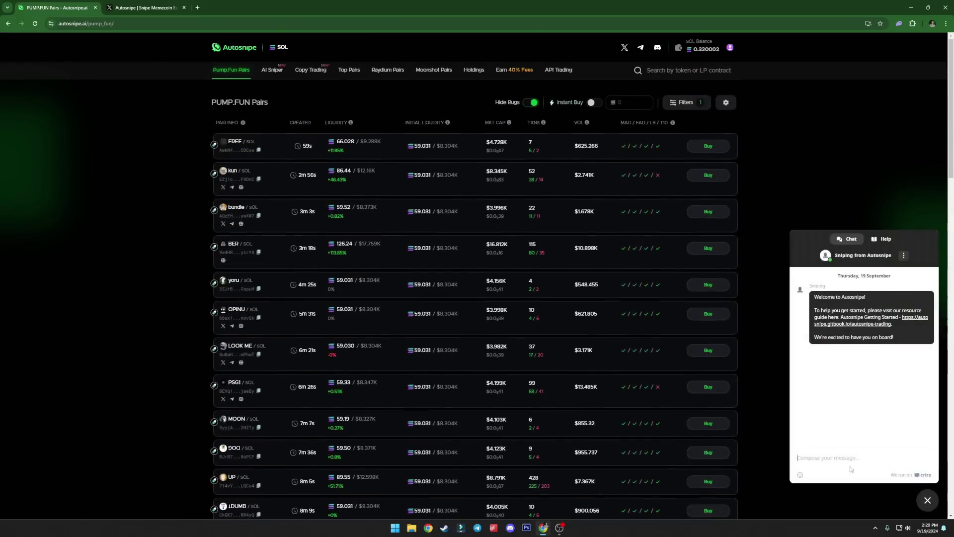
pyautogui.click(927, 501)
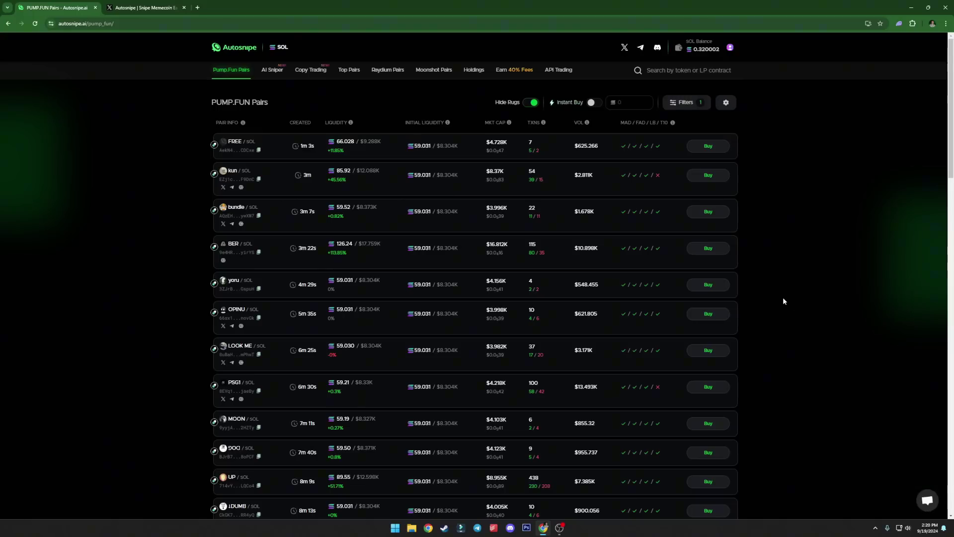